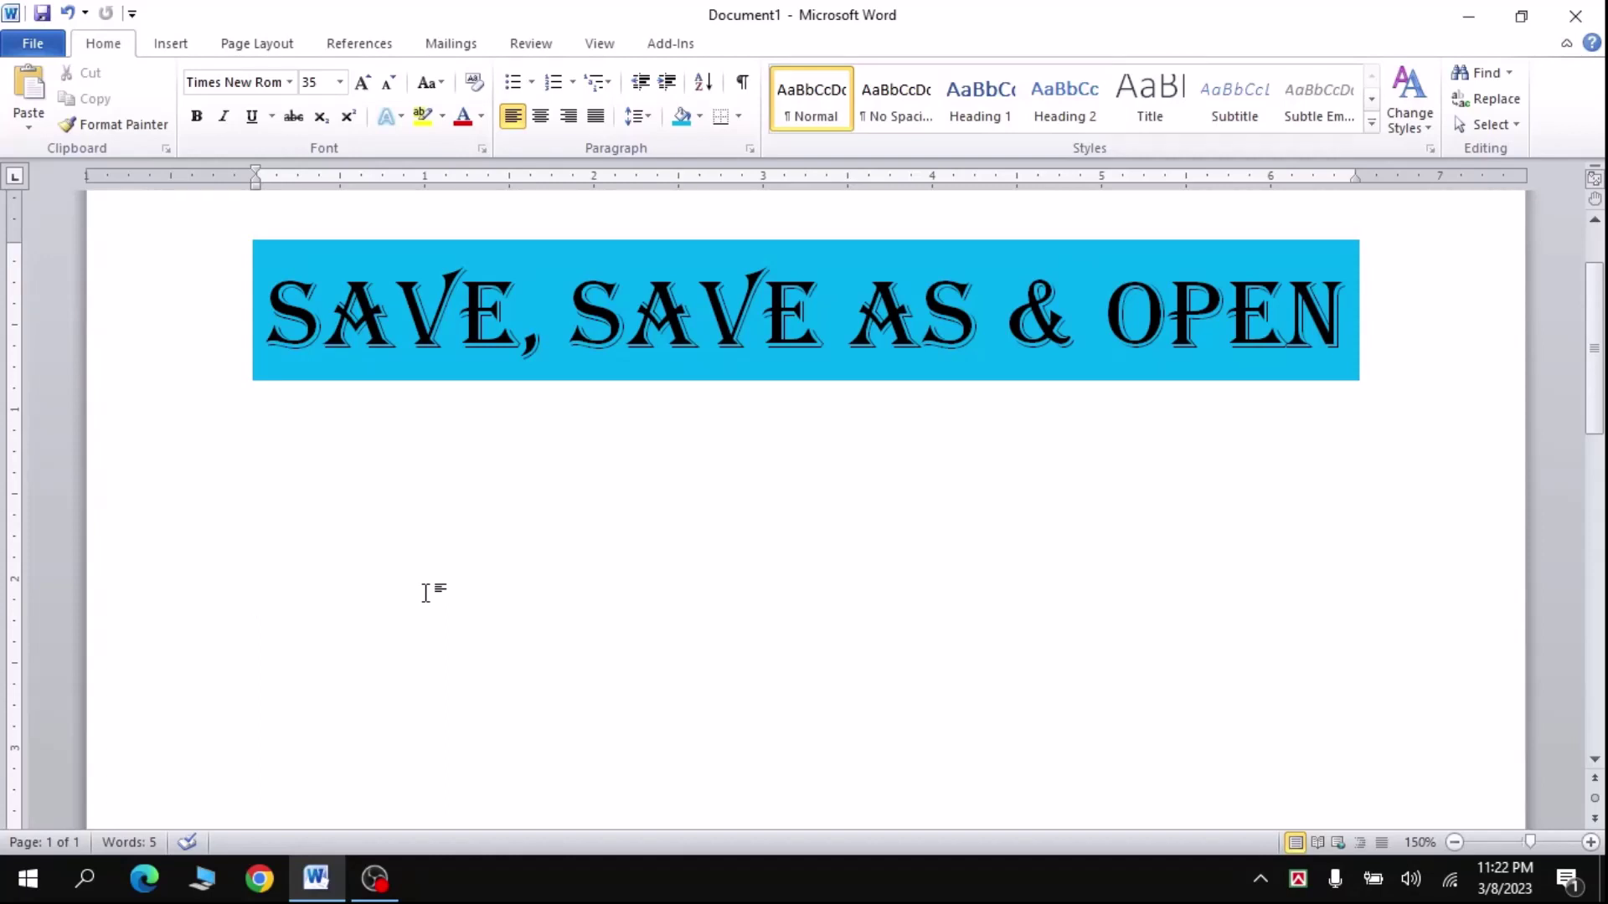
- Insert the paragraph beginning "The key difference between Save and Save As is that" below the title and set its font colour to Automatic
text(The key difference between Save and Save As is that Save allows you to update a previously saved file with new content, whereas Save As allows you to save a new file or an existing file to a new place with the same or different name)
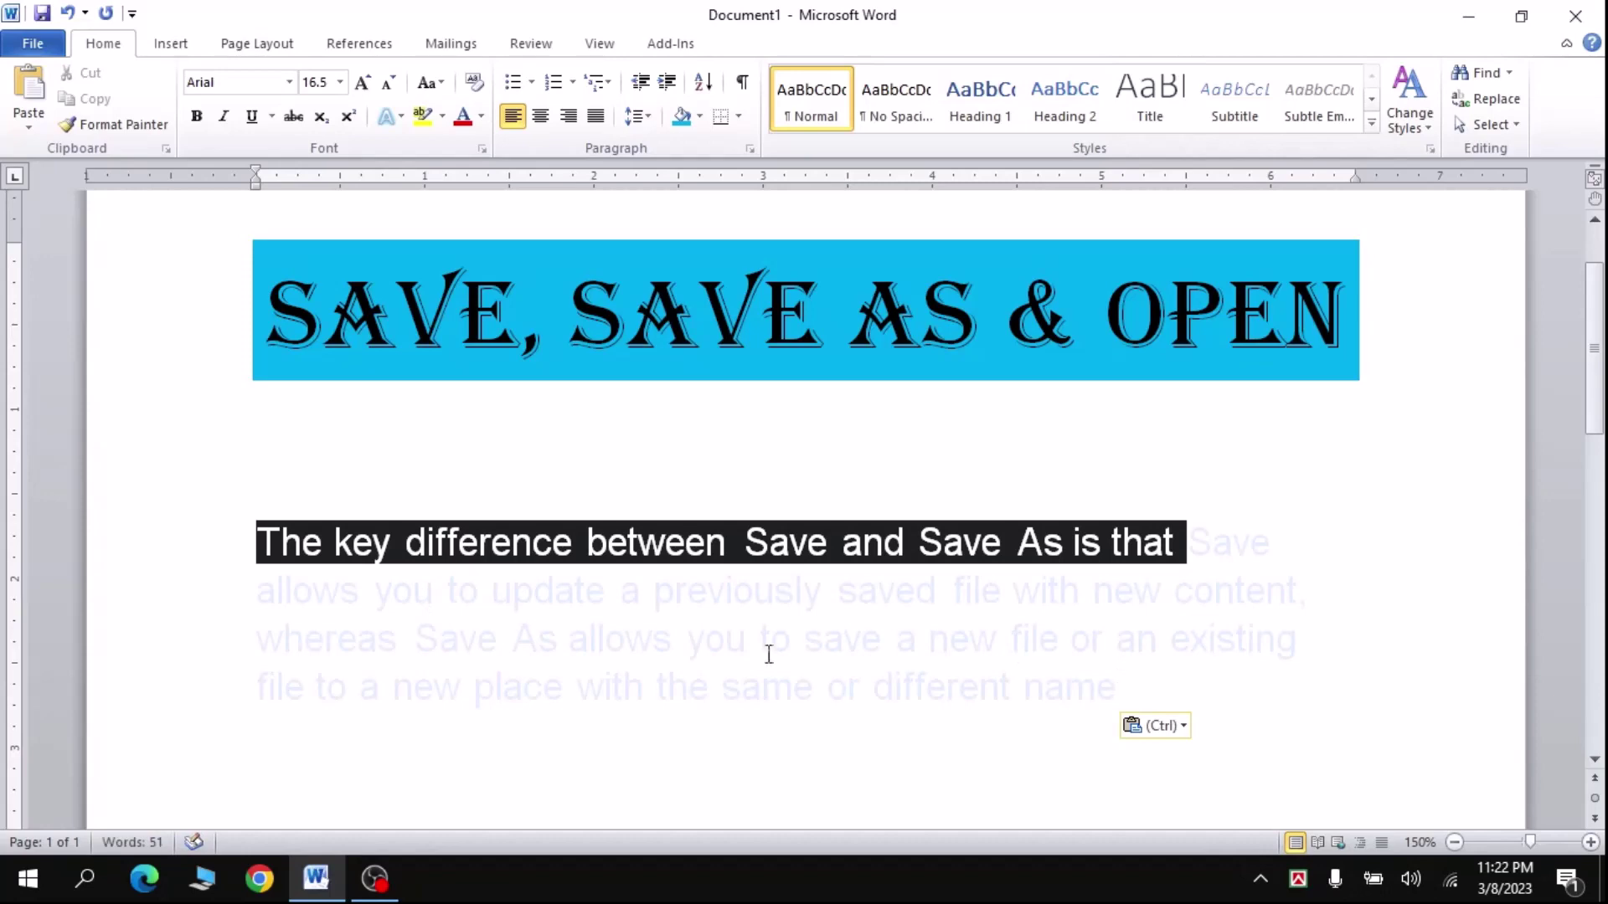
drag(1151, 698, 201, 548)
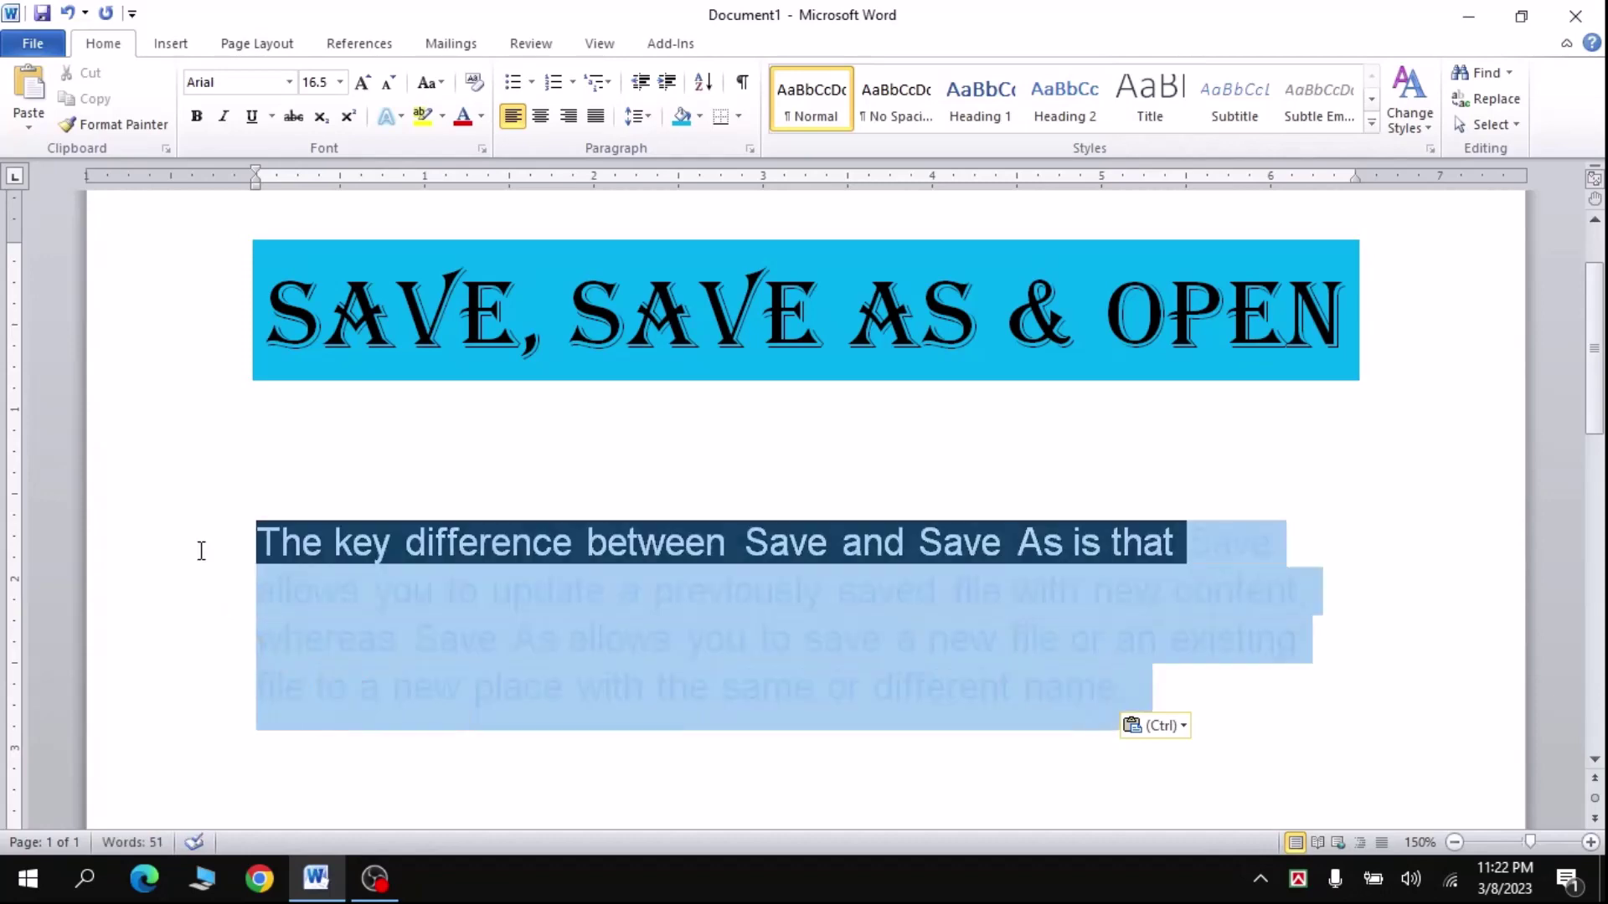
click(482, 121)
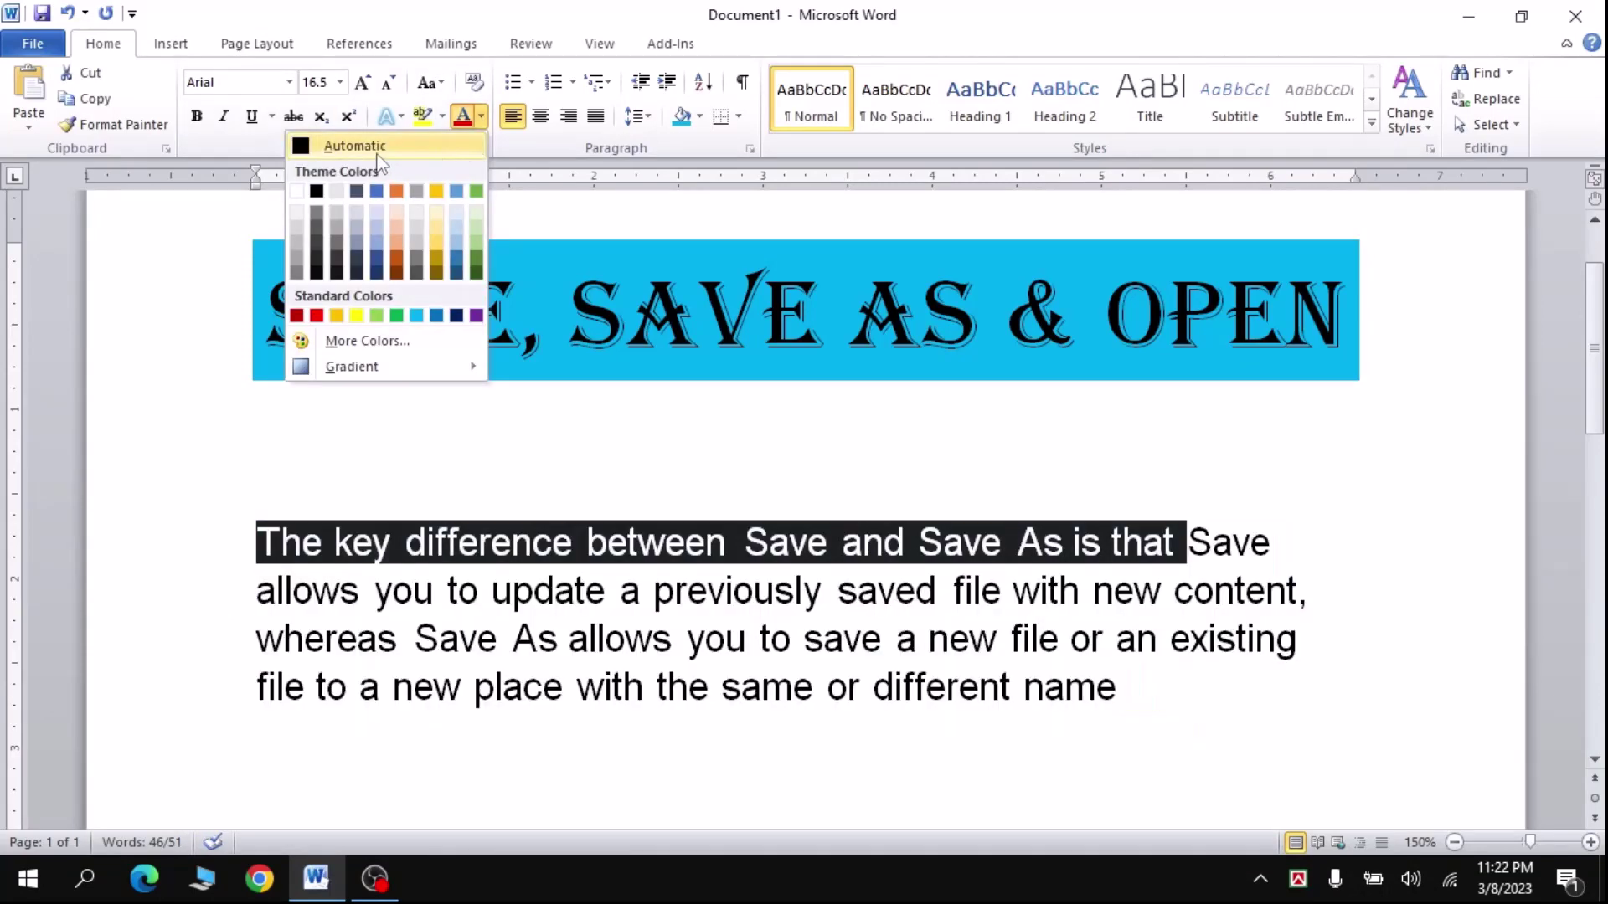
click(361, 144)
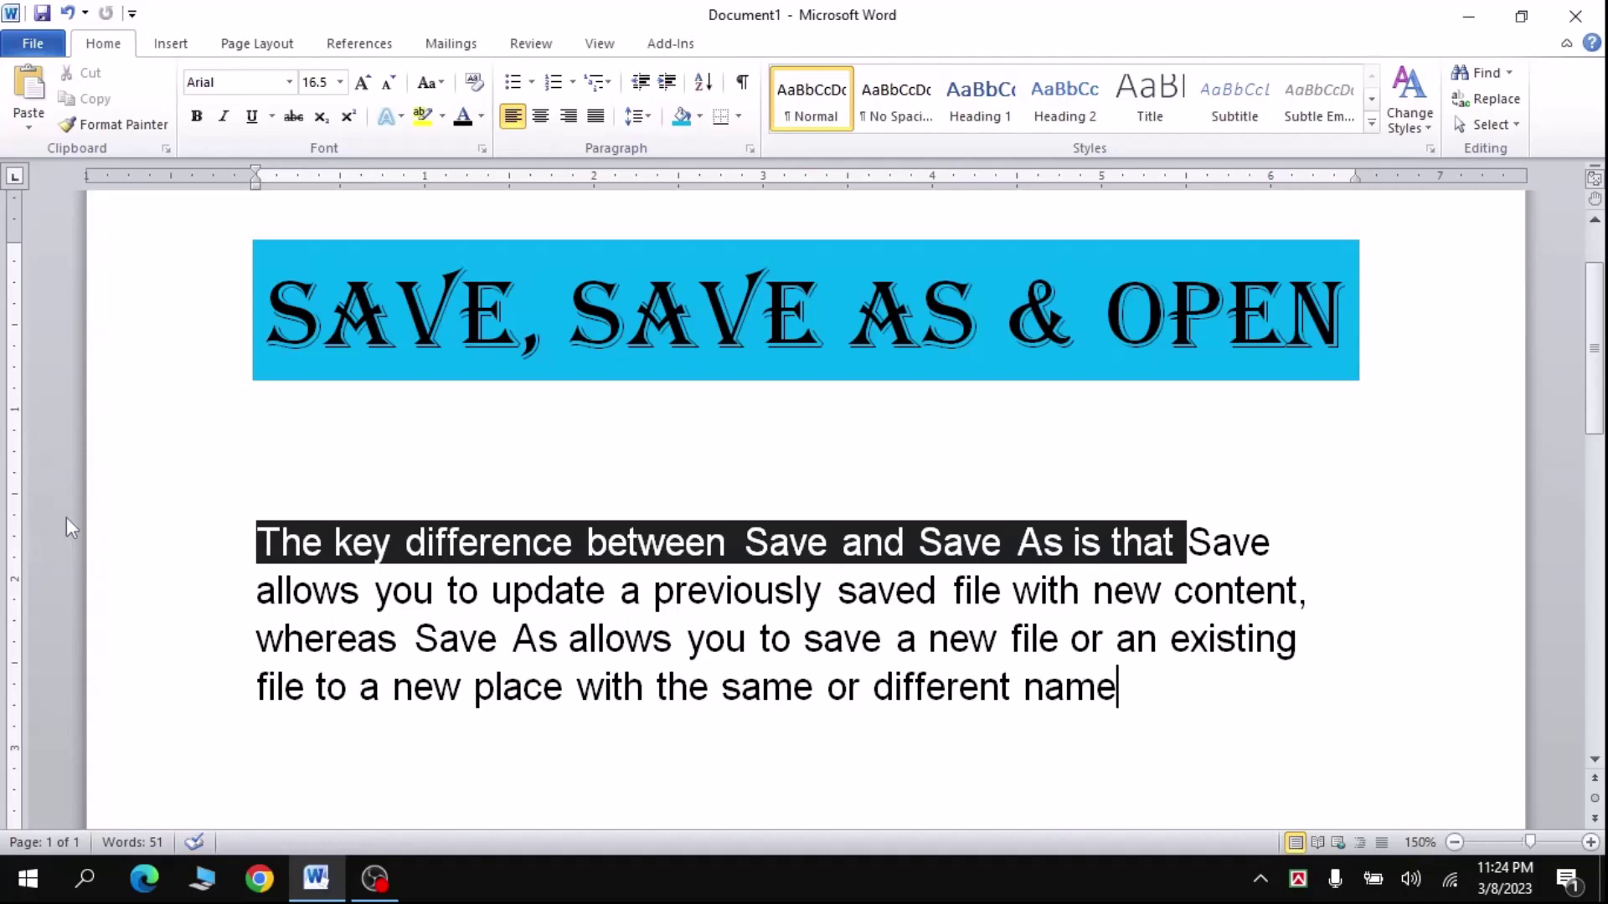
- Add the line "CTRL + S" between the title and the paragraph and centre it
click(43, 52)
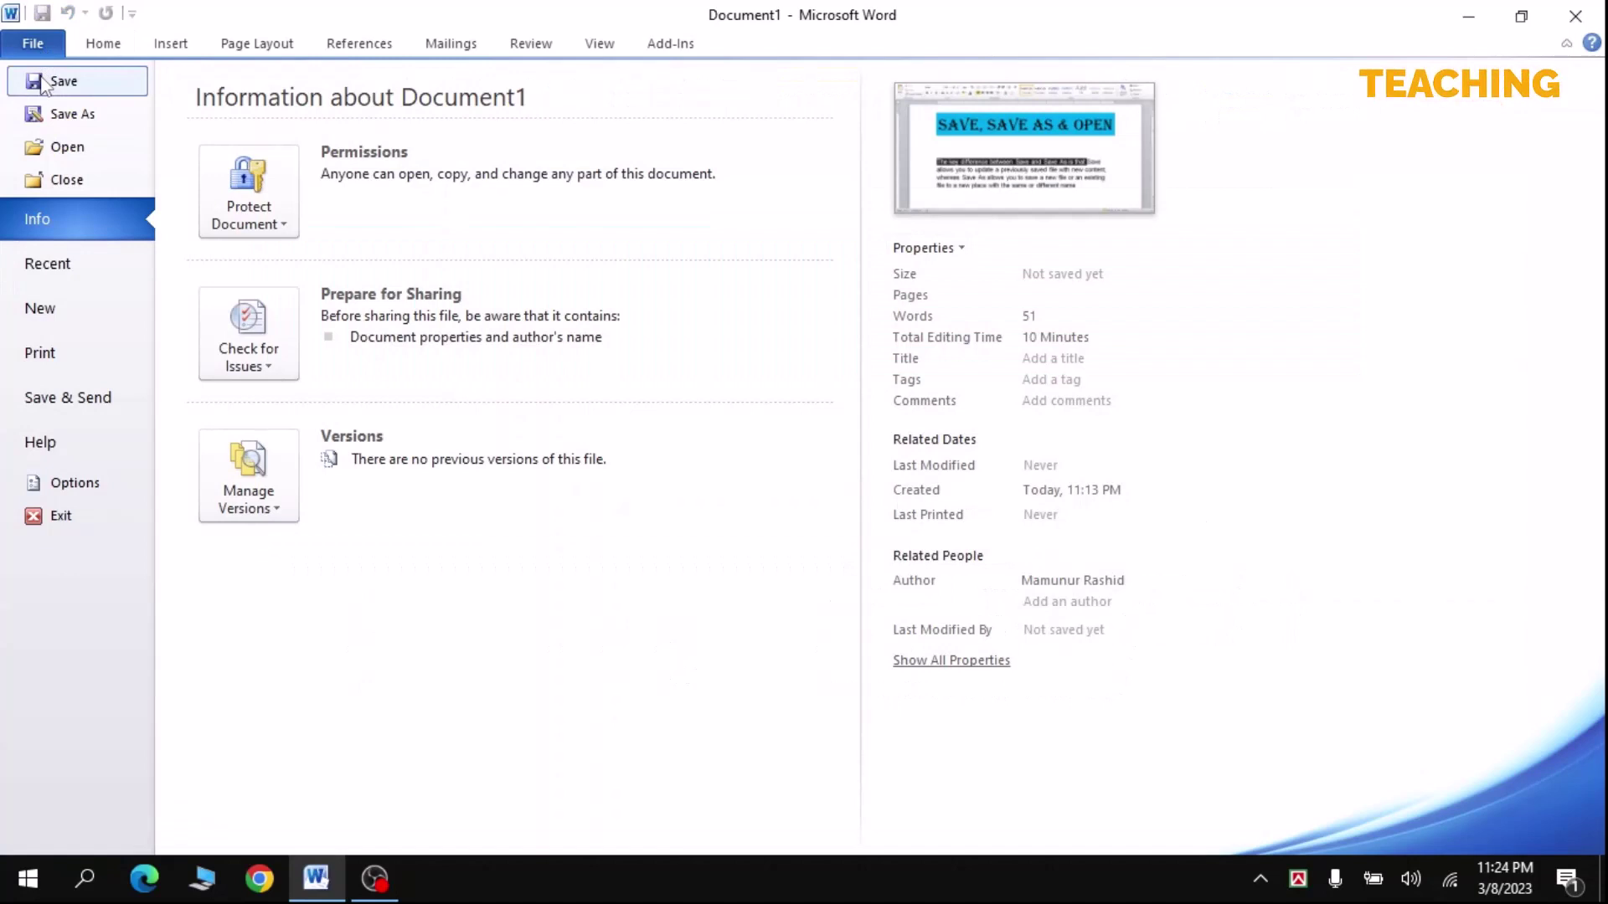
click(44, 81)
text(C)
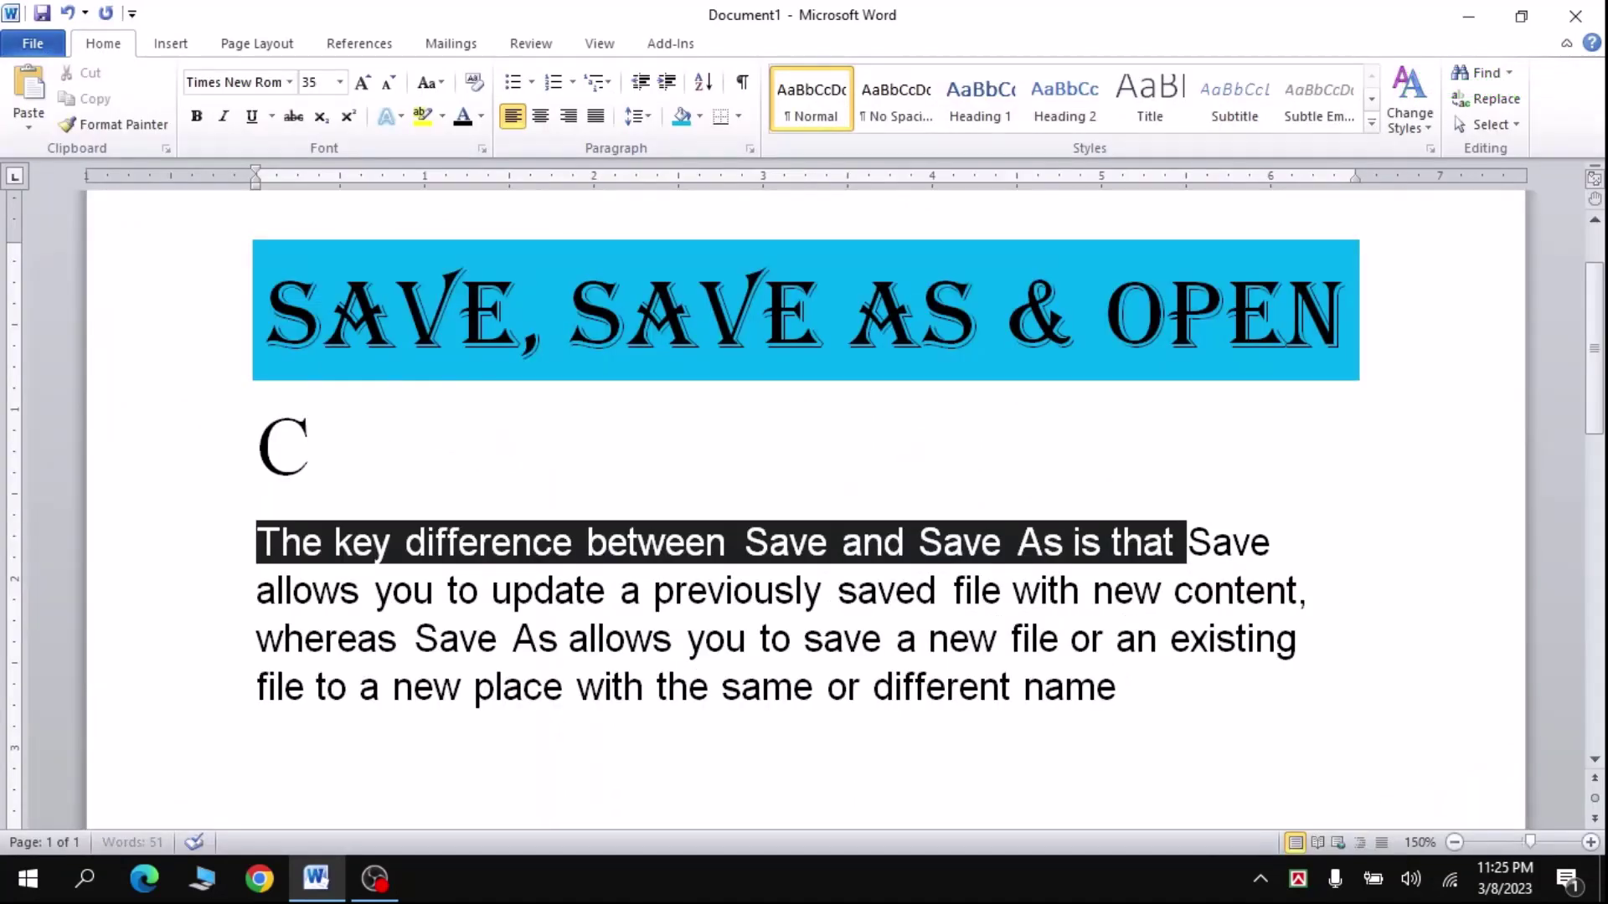
text(TRL )
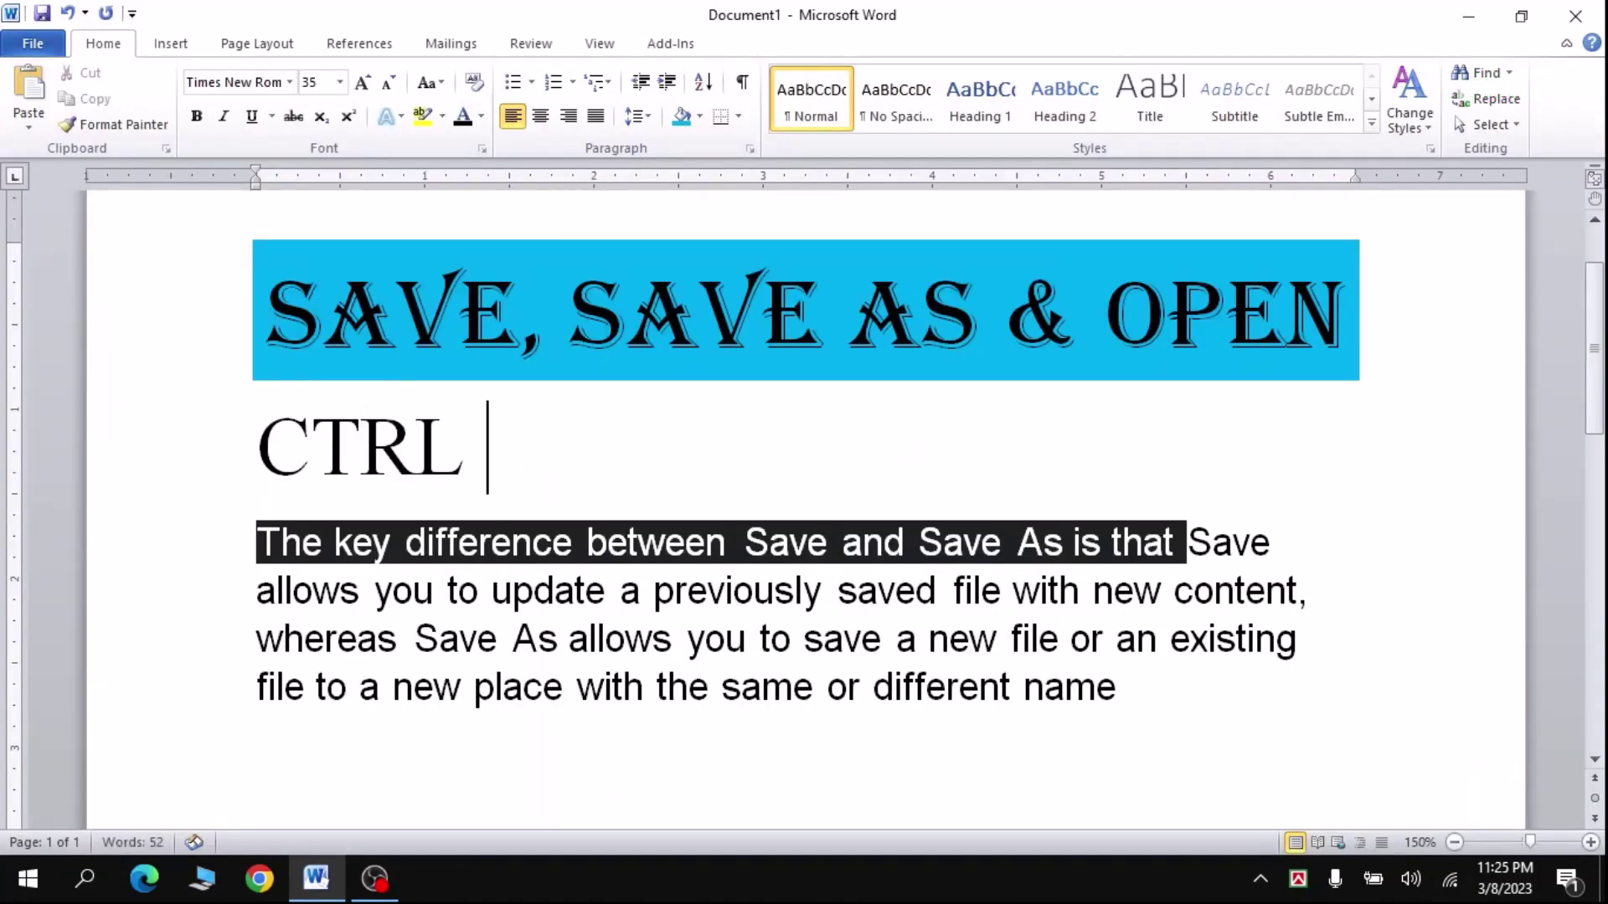
text(+ S)
triple_click(361, 418)
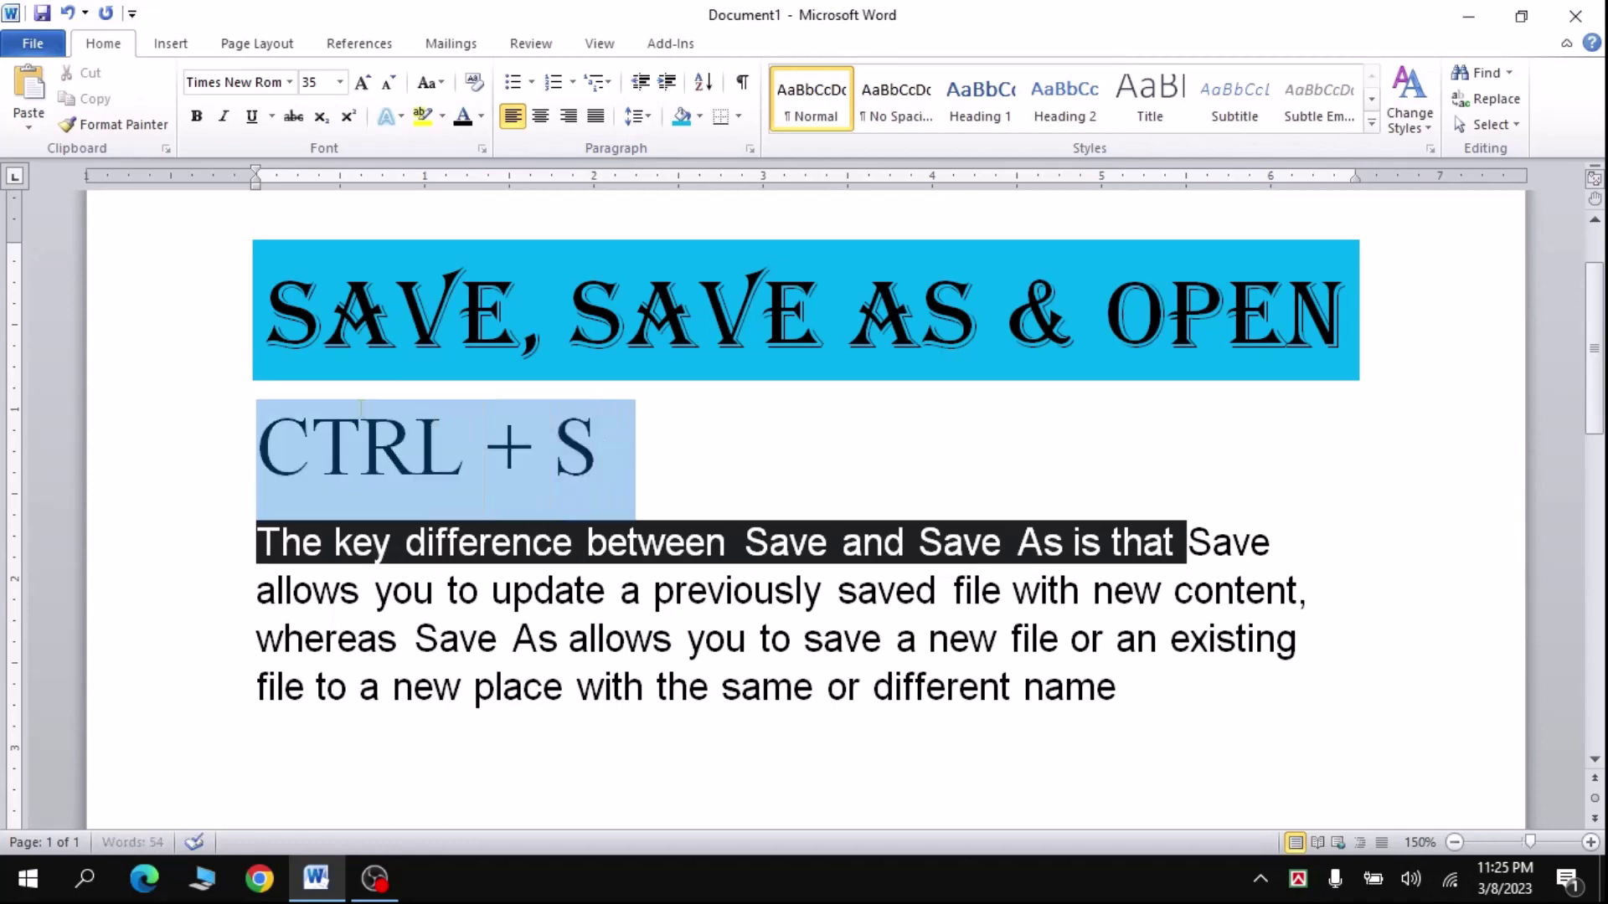
key(ctrl+e)
click(839, 432)
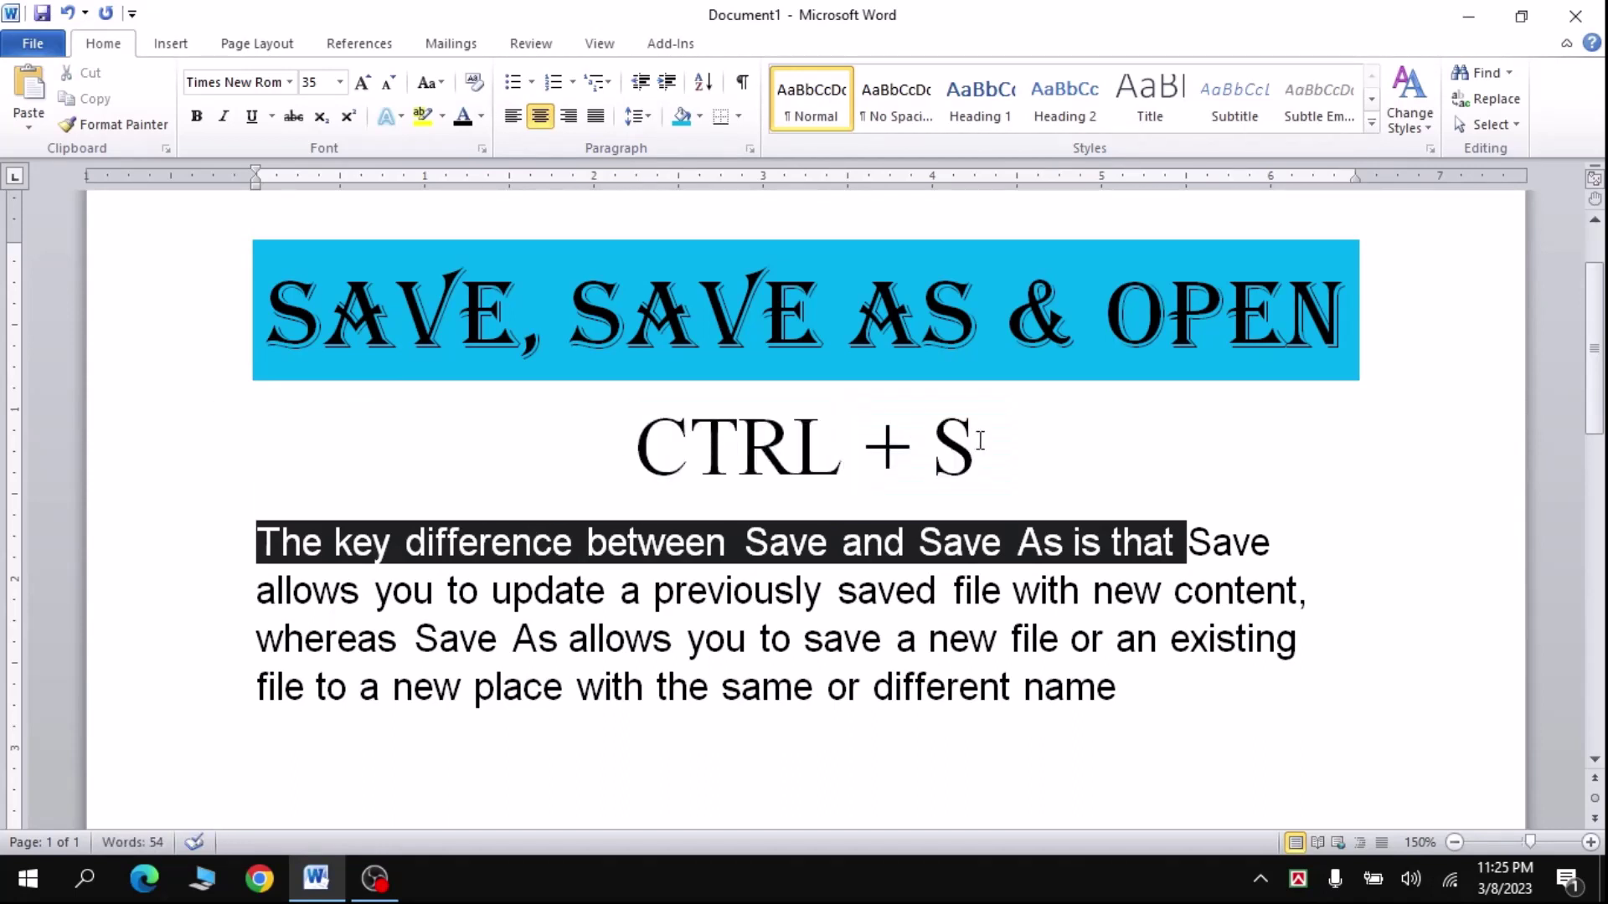
- Save the document in the Documents folder as Save.docx with the Word Document (*.docx) file type
click(33, 42)
click(50, 81)
key(ctrl+s)
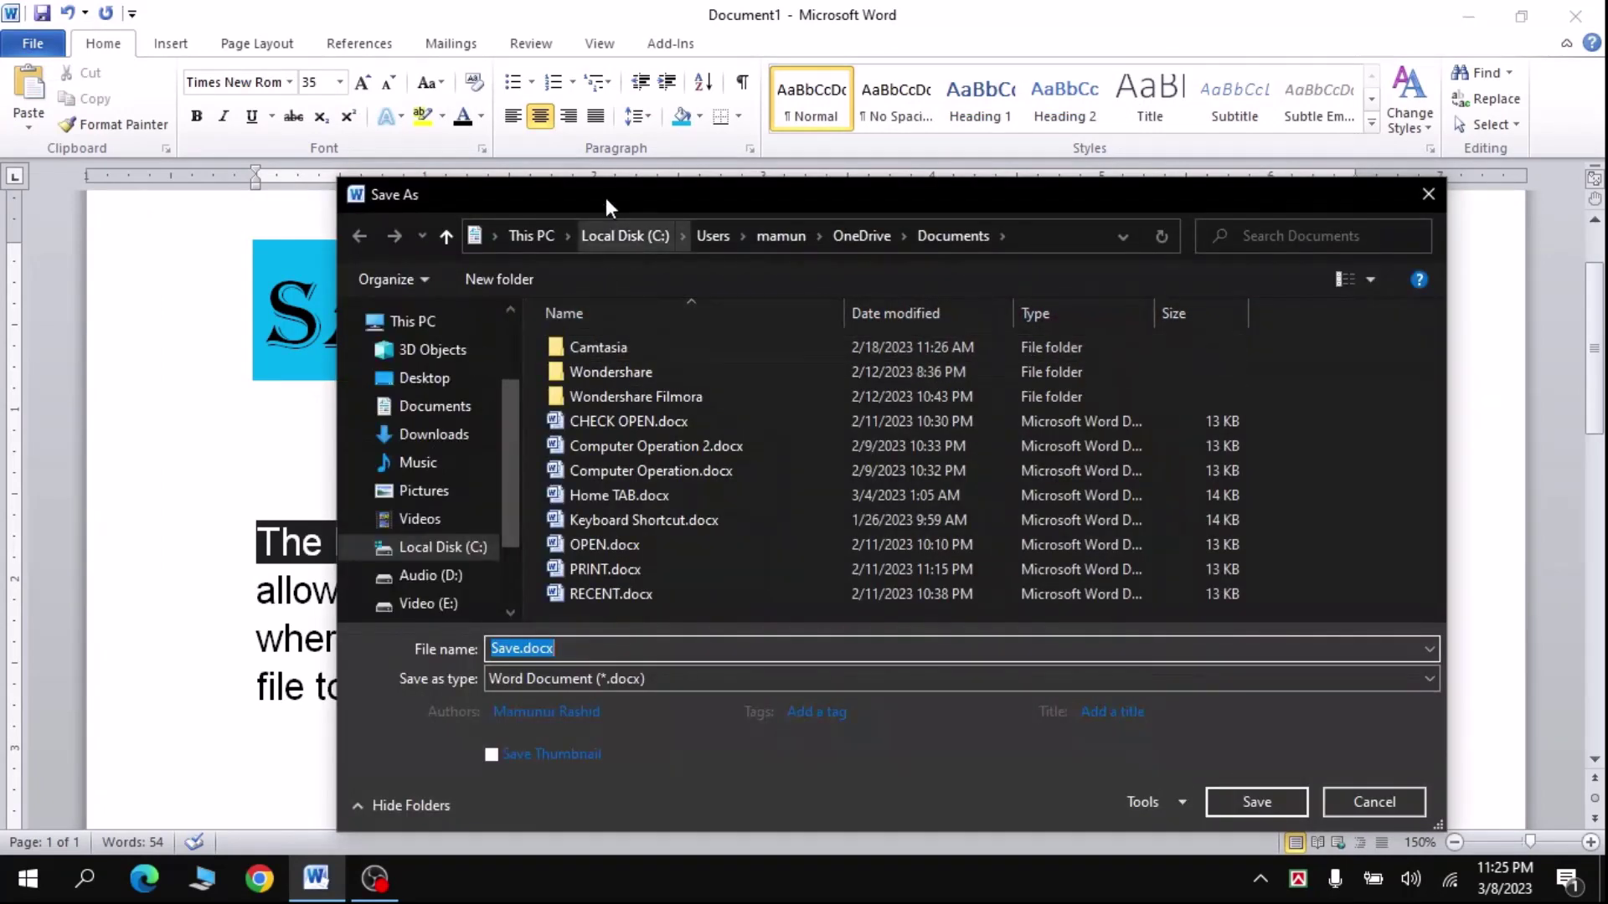
drag(605, 198, 489, 147)
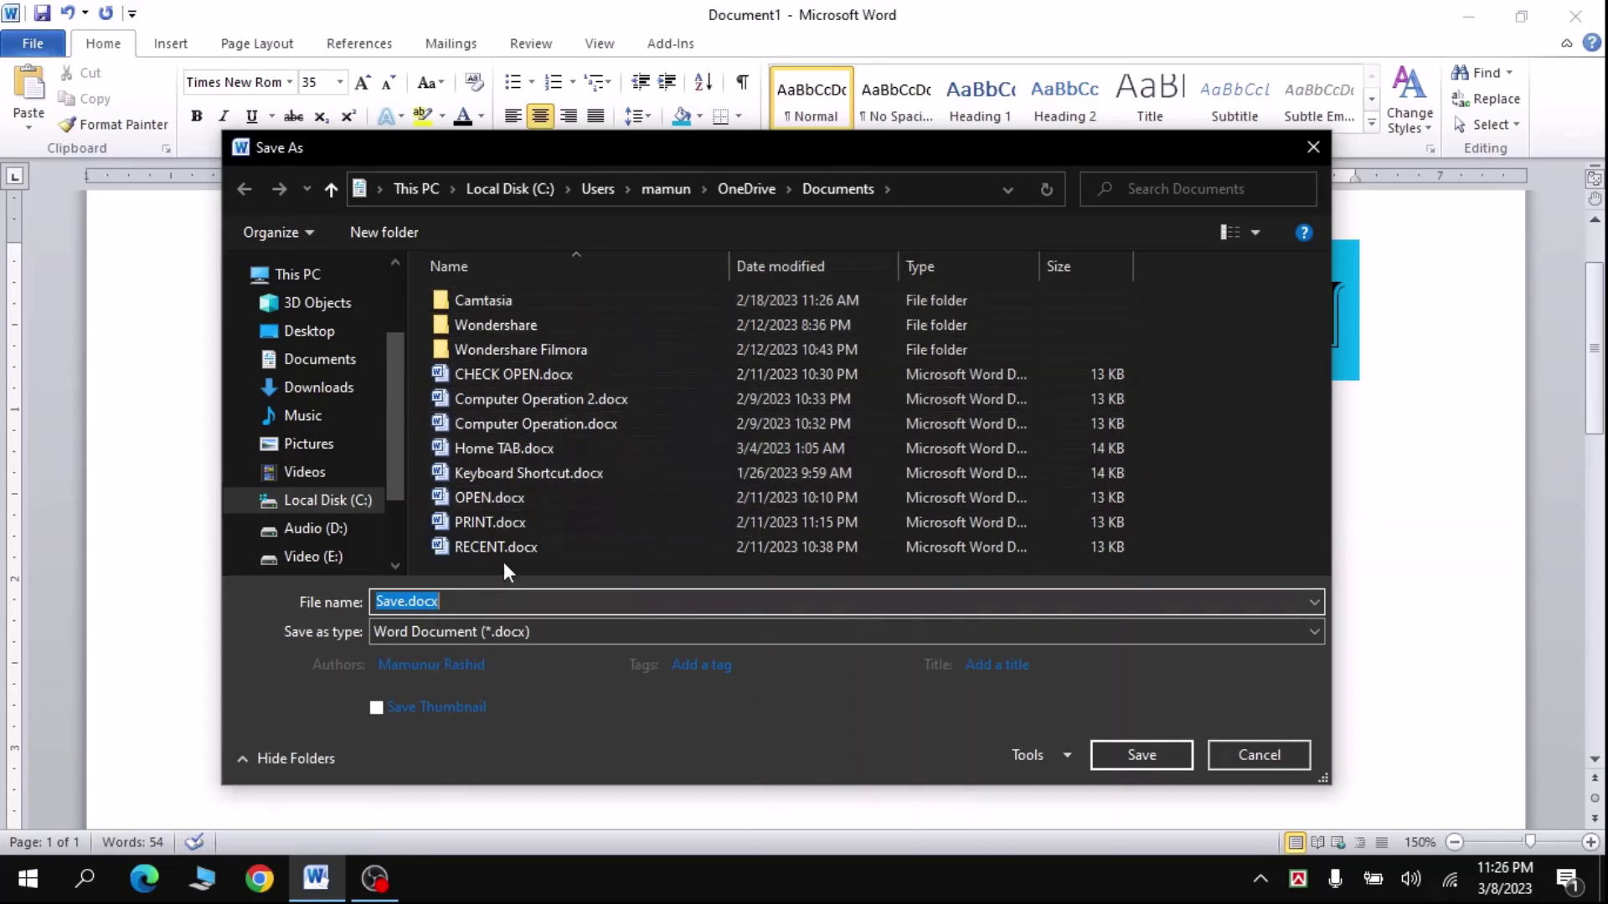
click(338, 613)
click(413, 634)
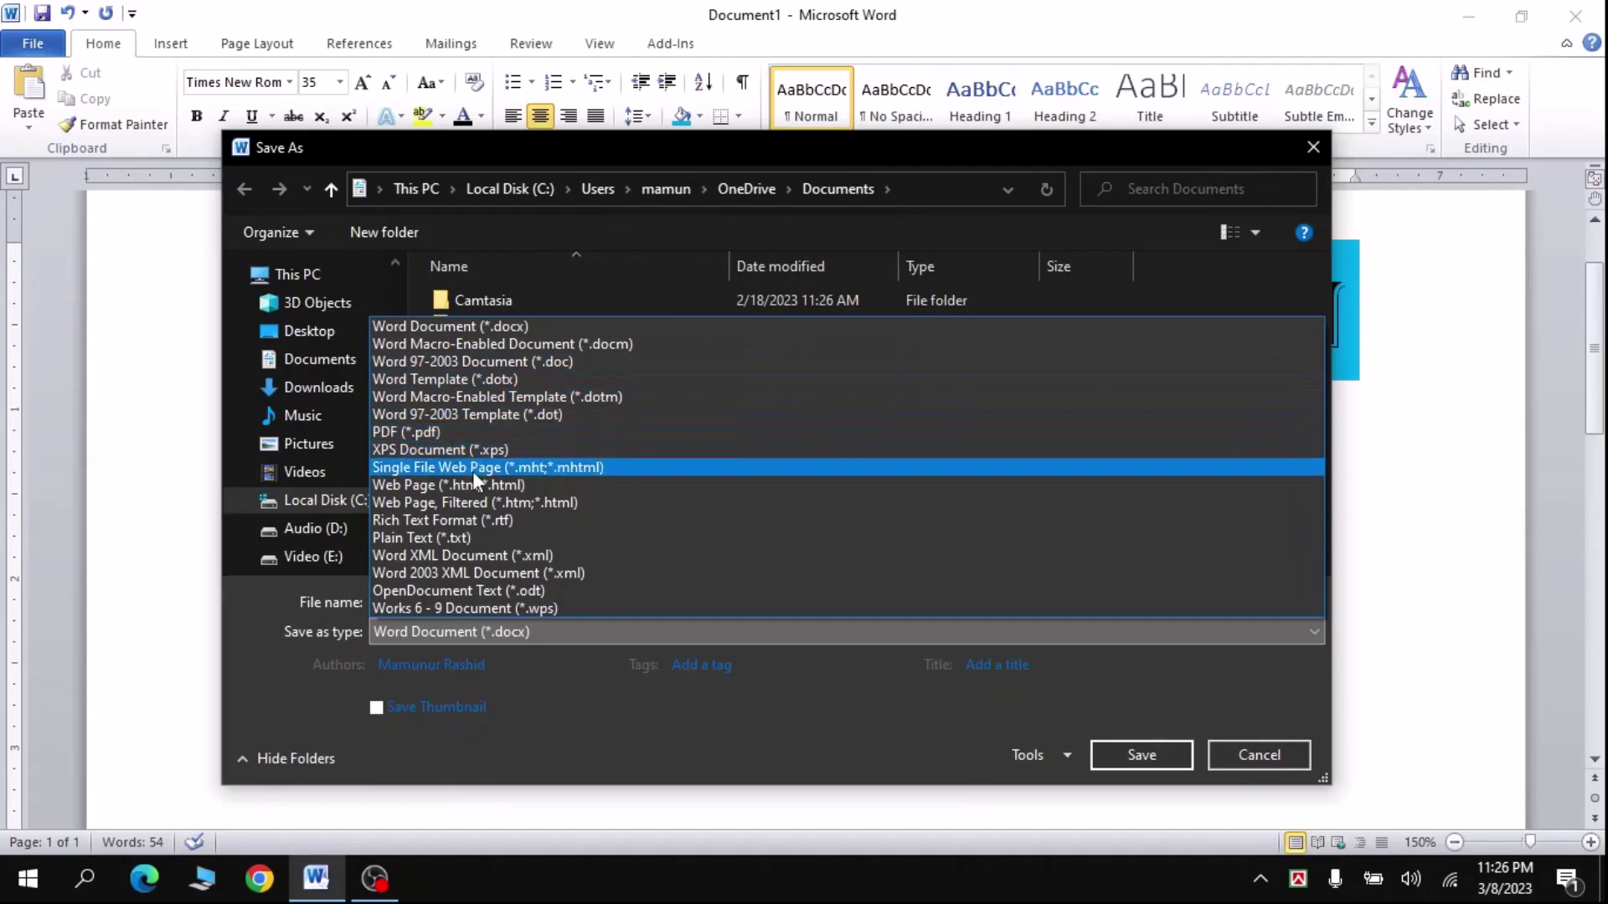
click(480, 334)
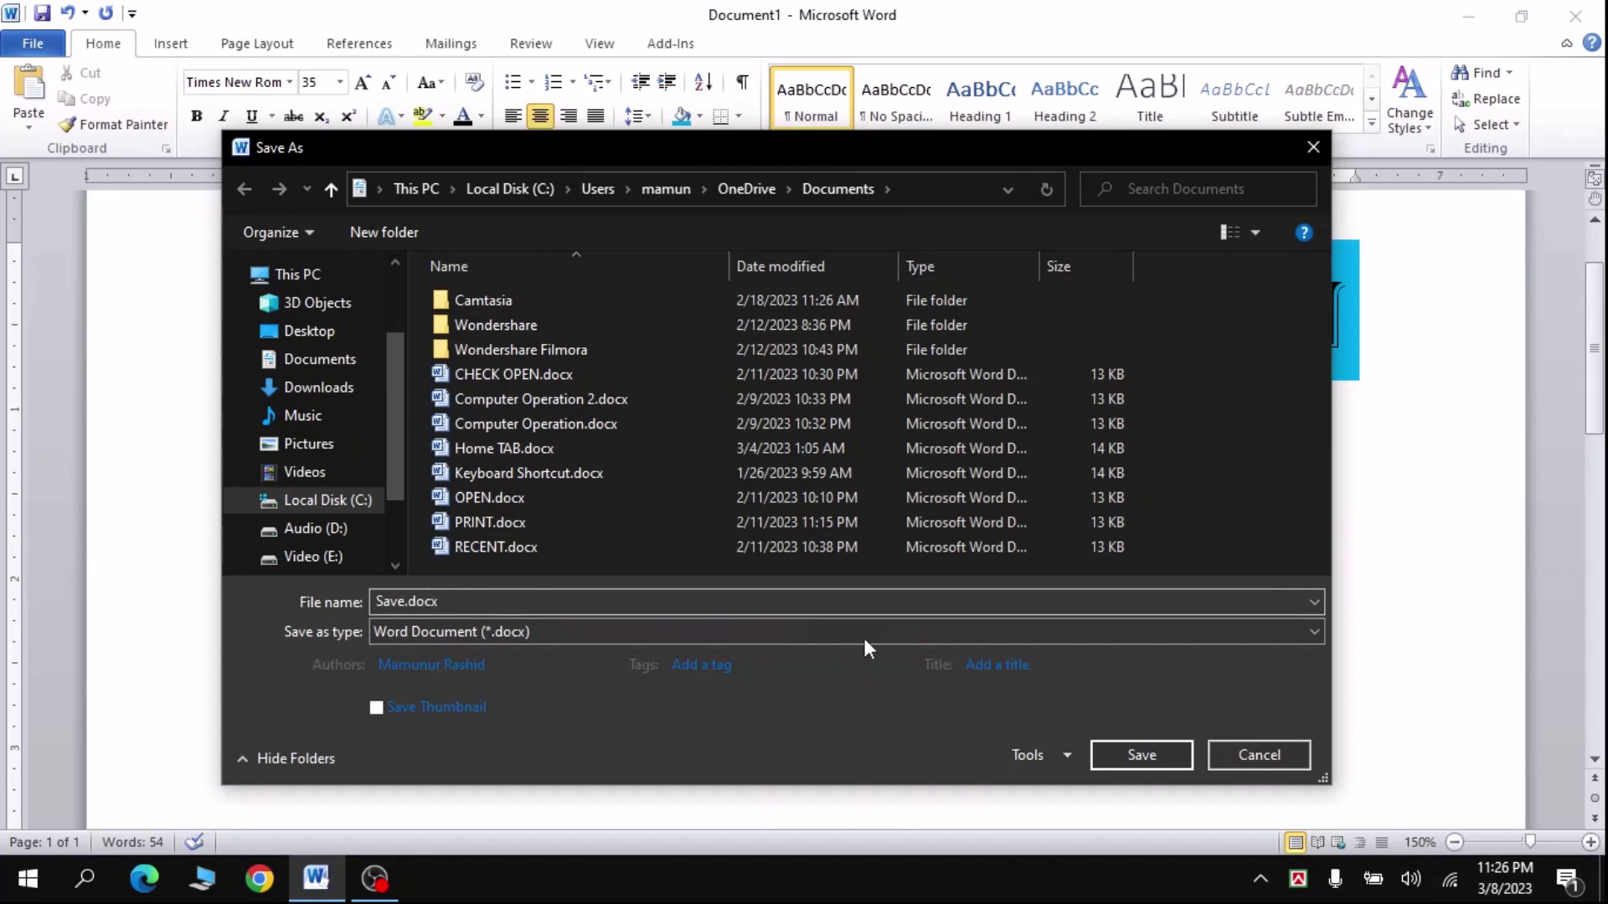
click(1128, 752)
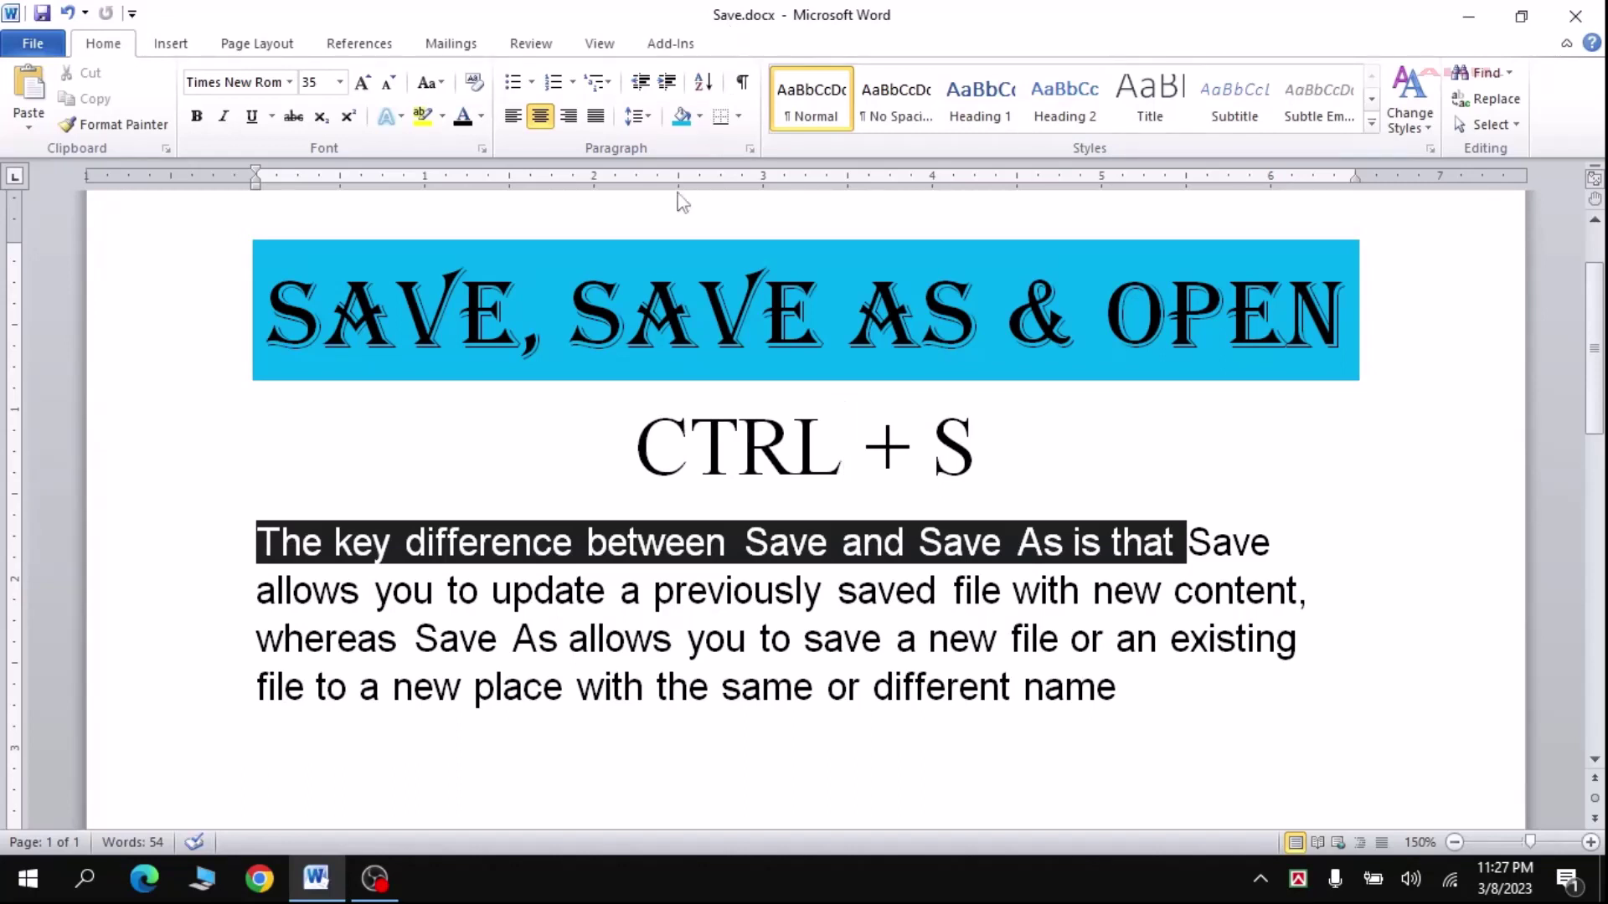
- Append ". Word 2010" to the end of the paragraph and save the document under its existing name
click(1126, 688)
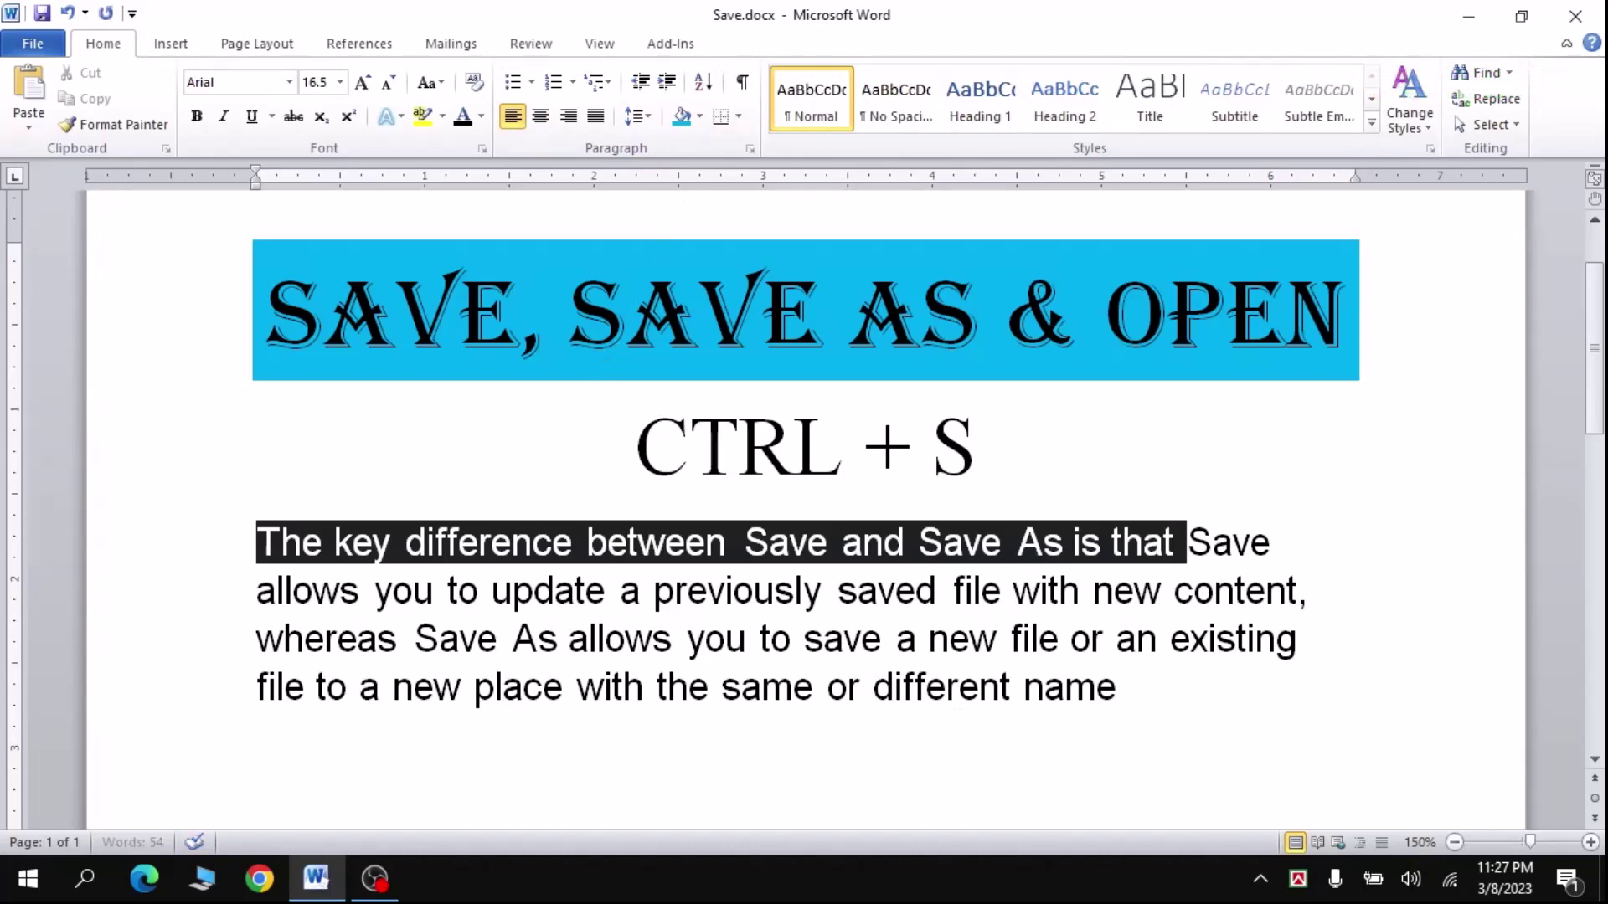
text(. Word)
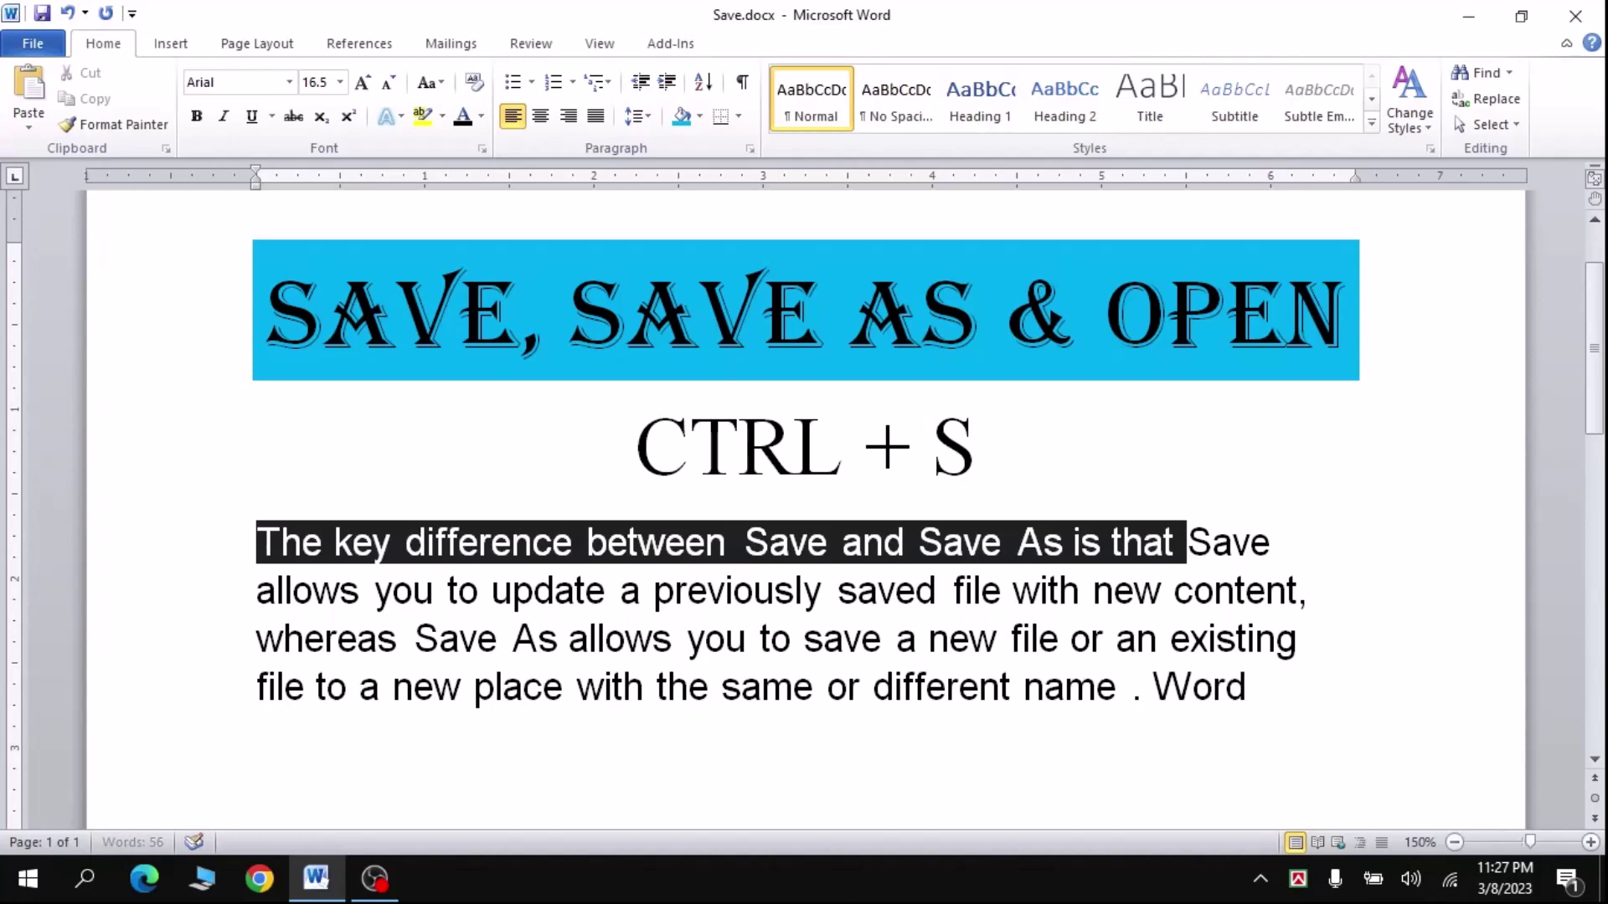
text( 2010)
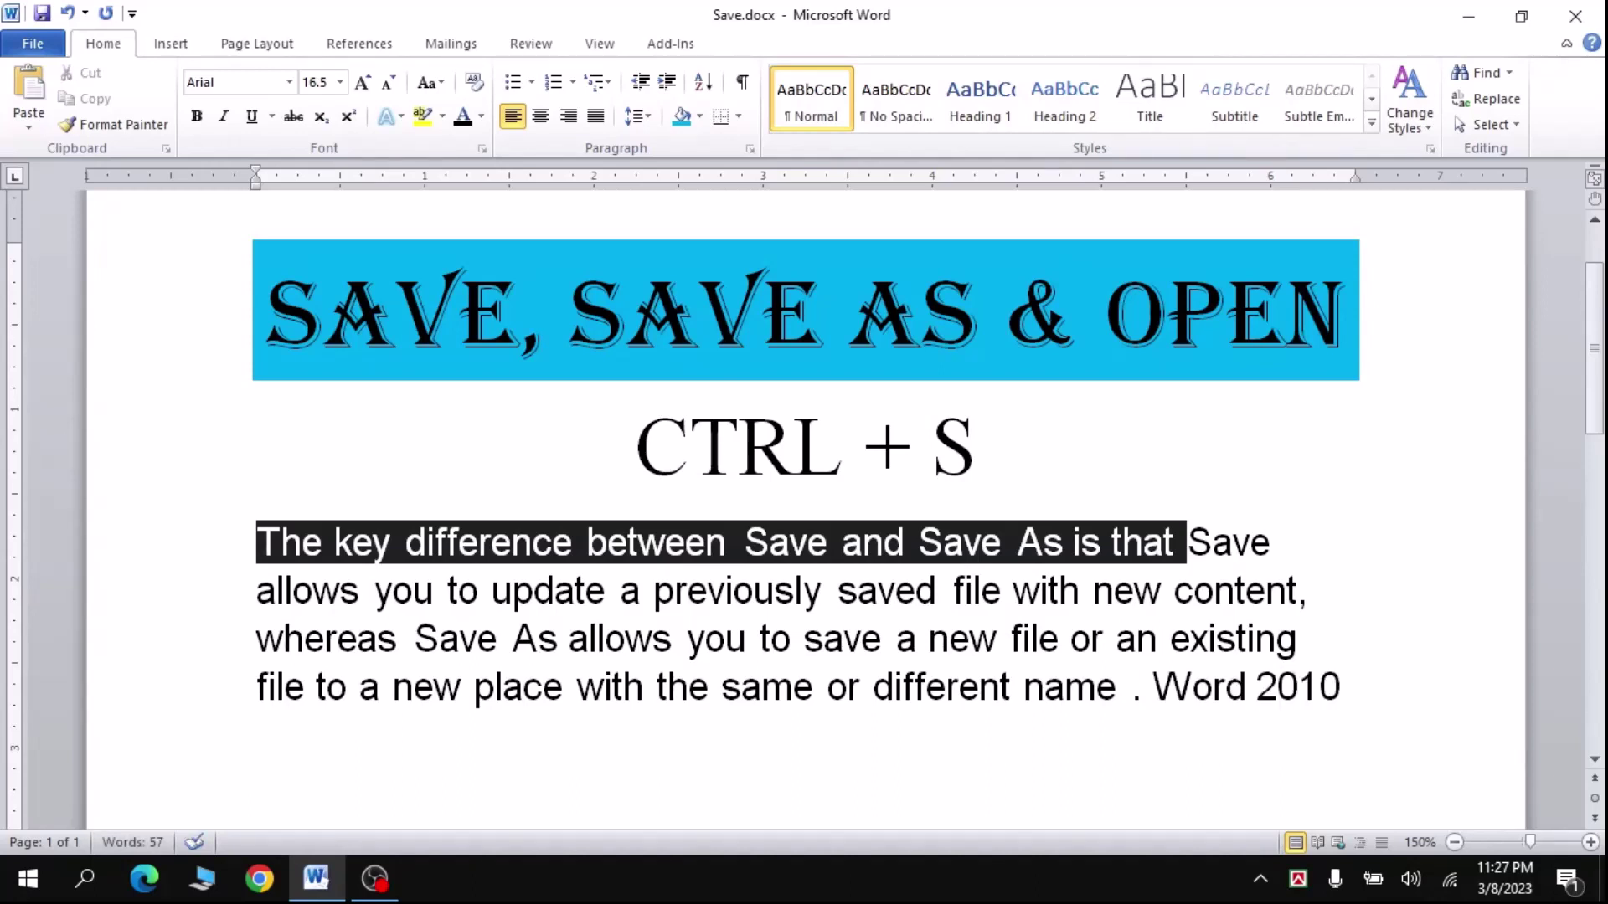
click(32, 43)
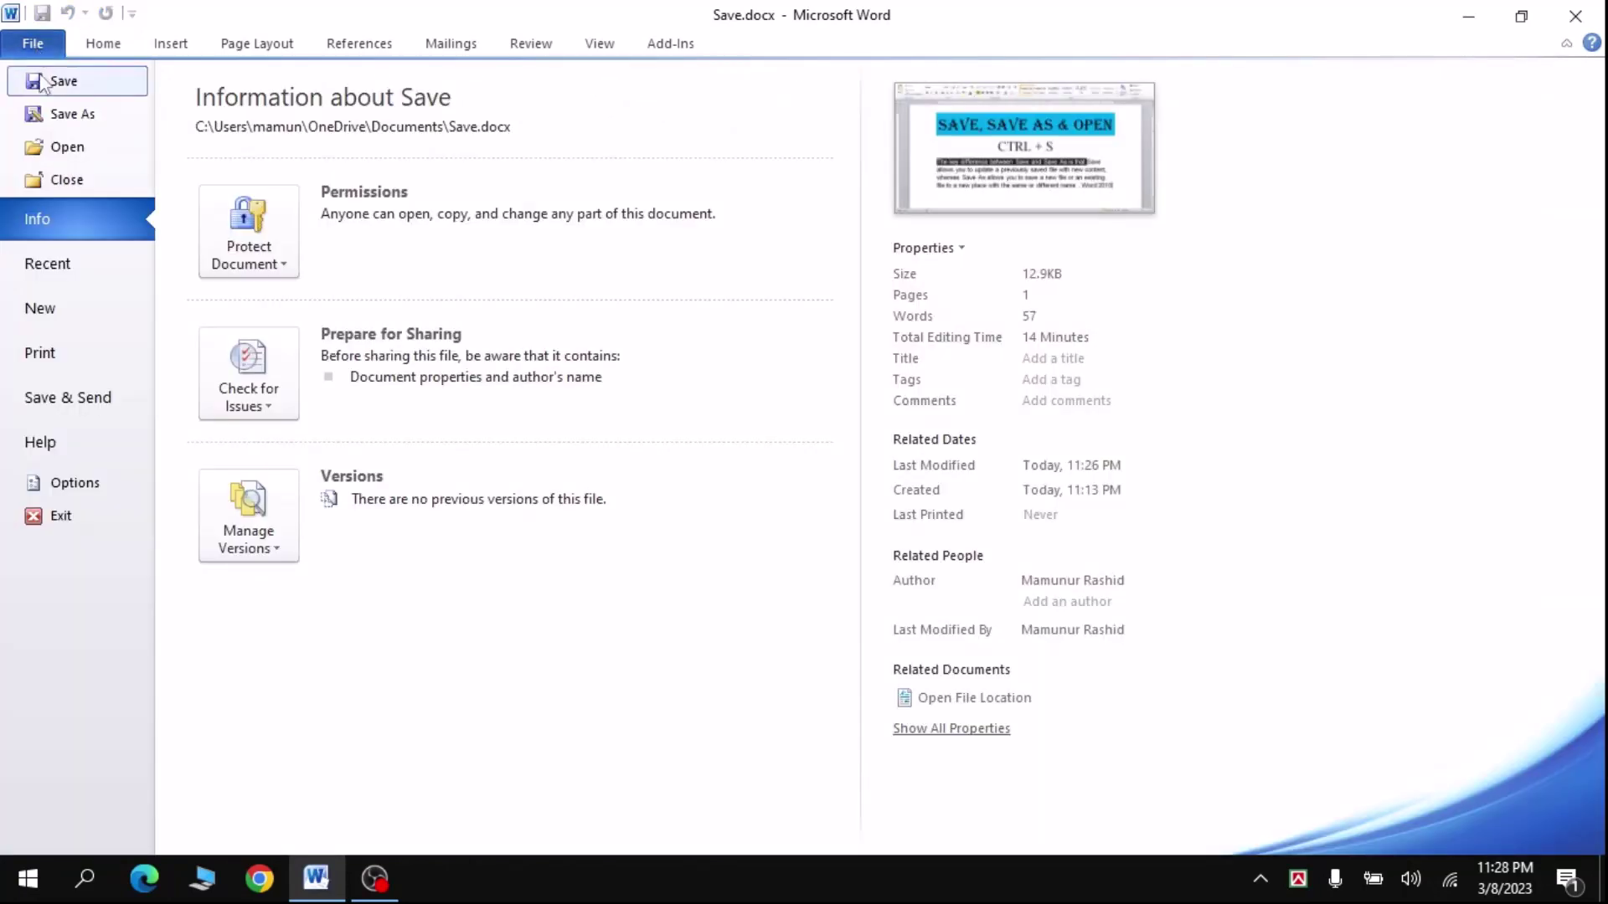
click(52, 81)
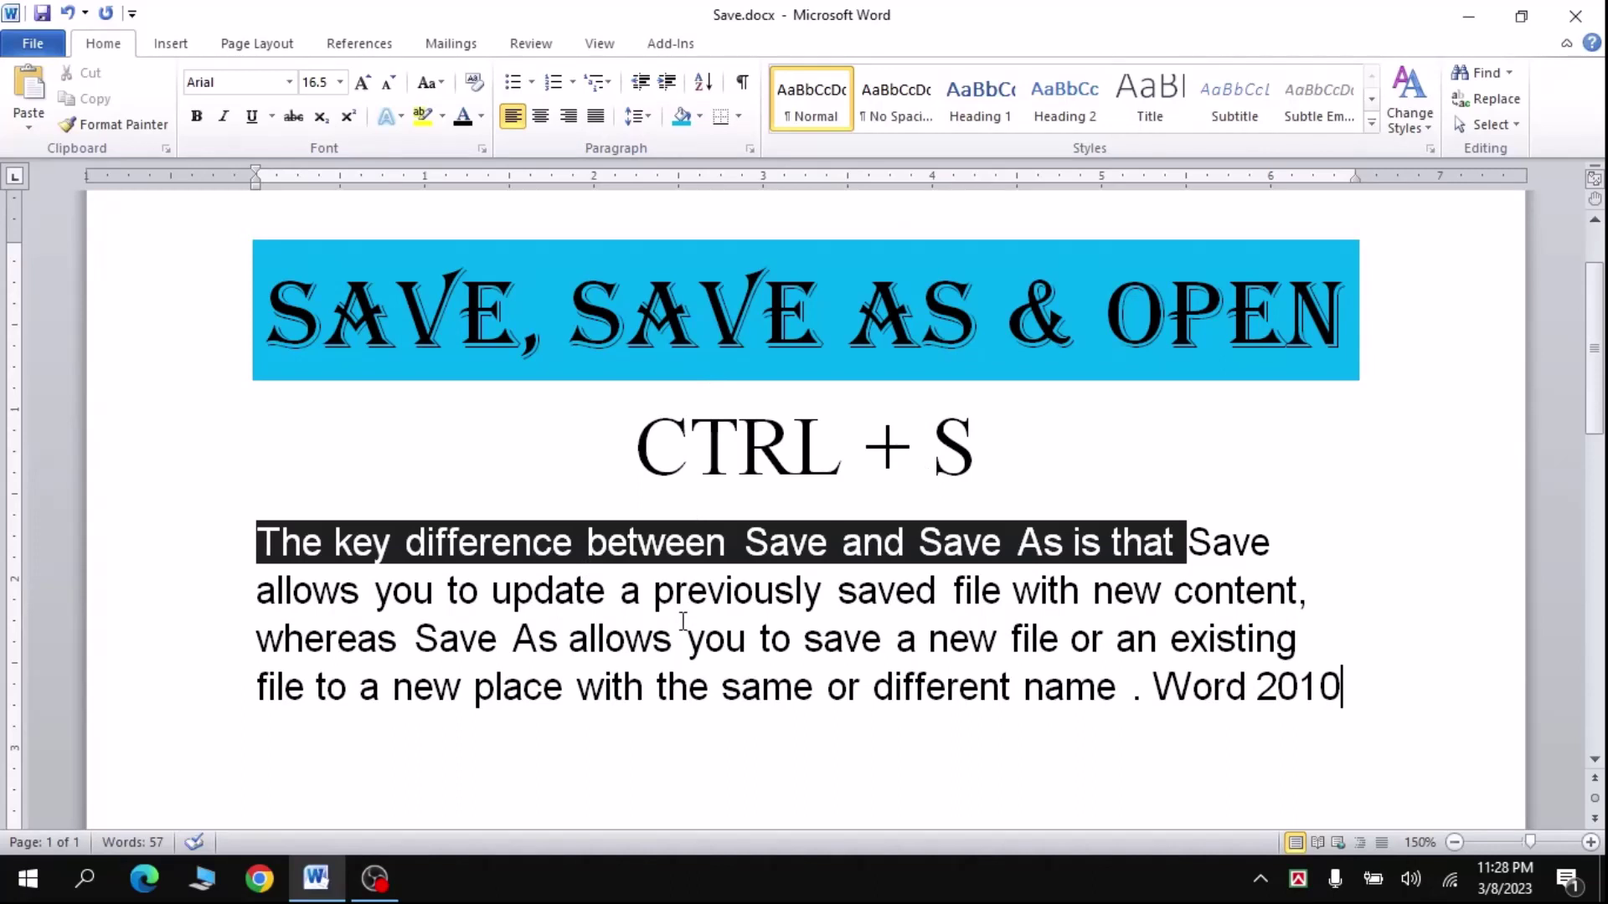
drag(1154, 687, 1378, 695)
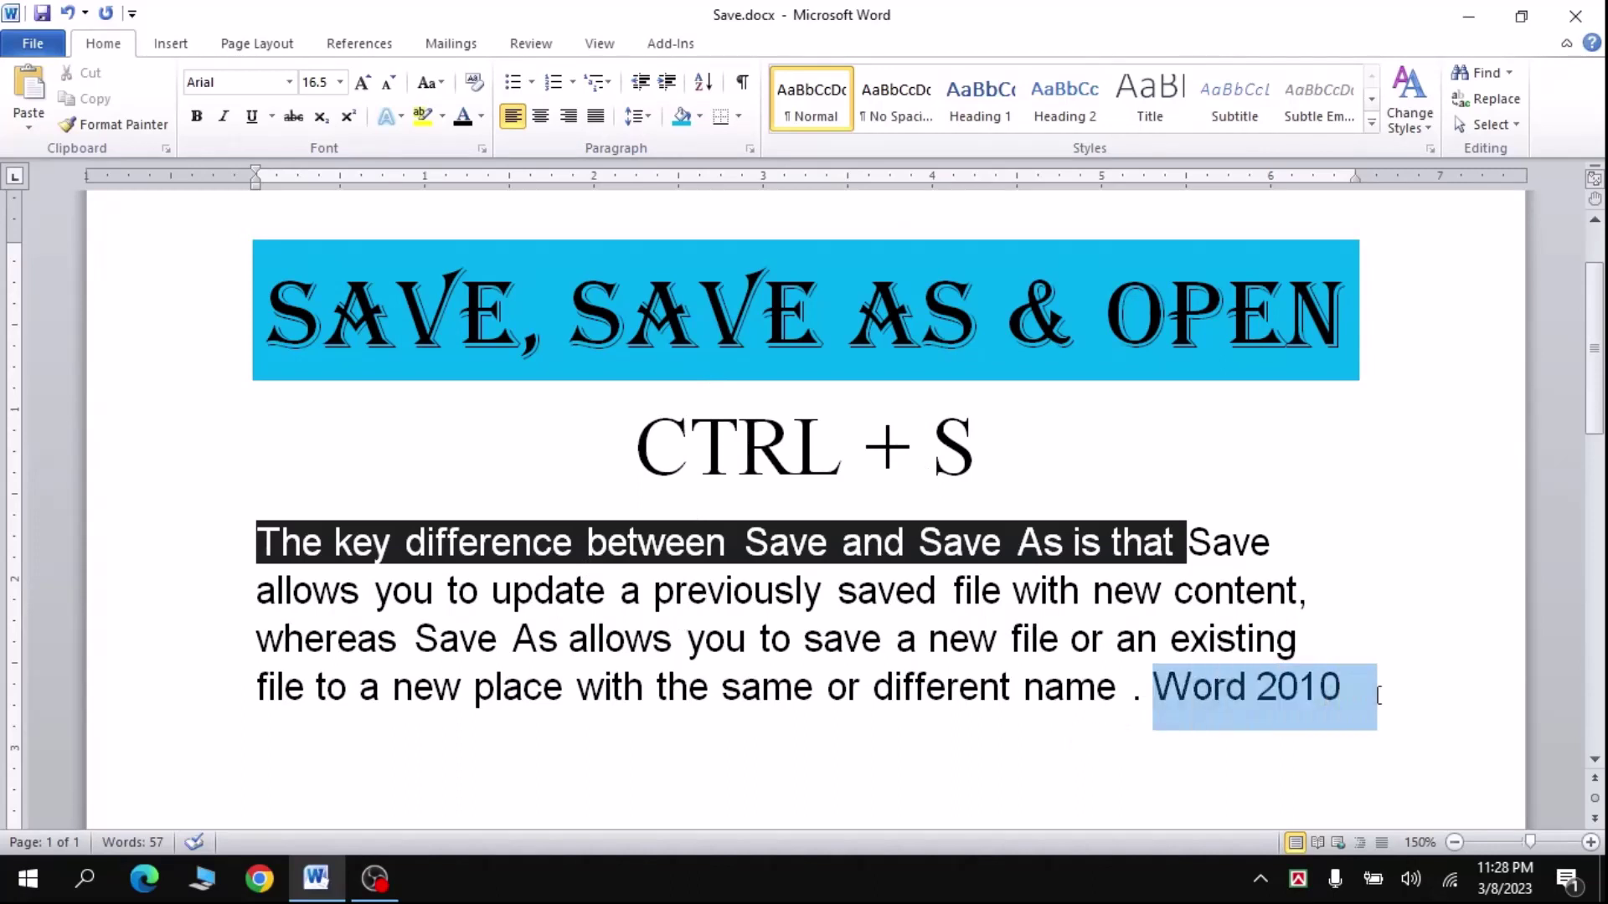
click(34, 45)
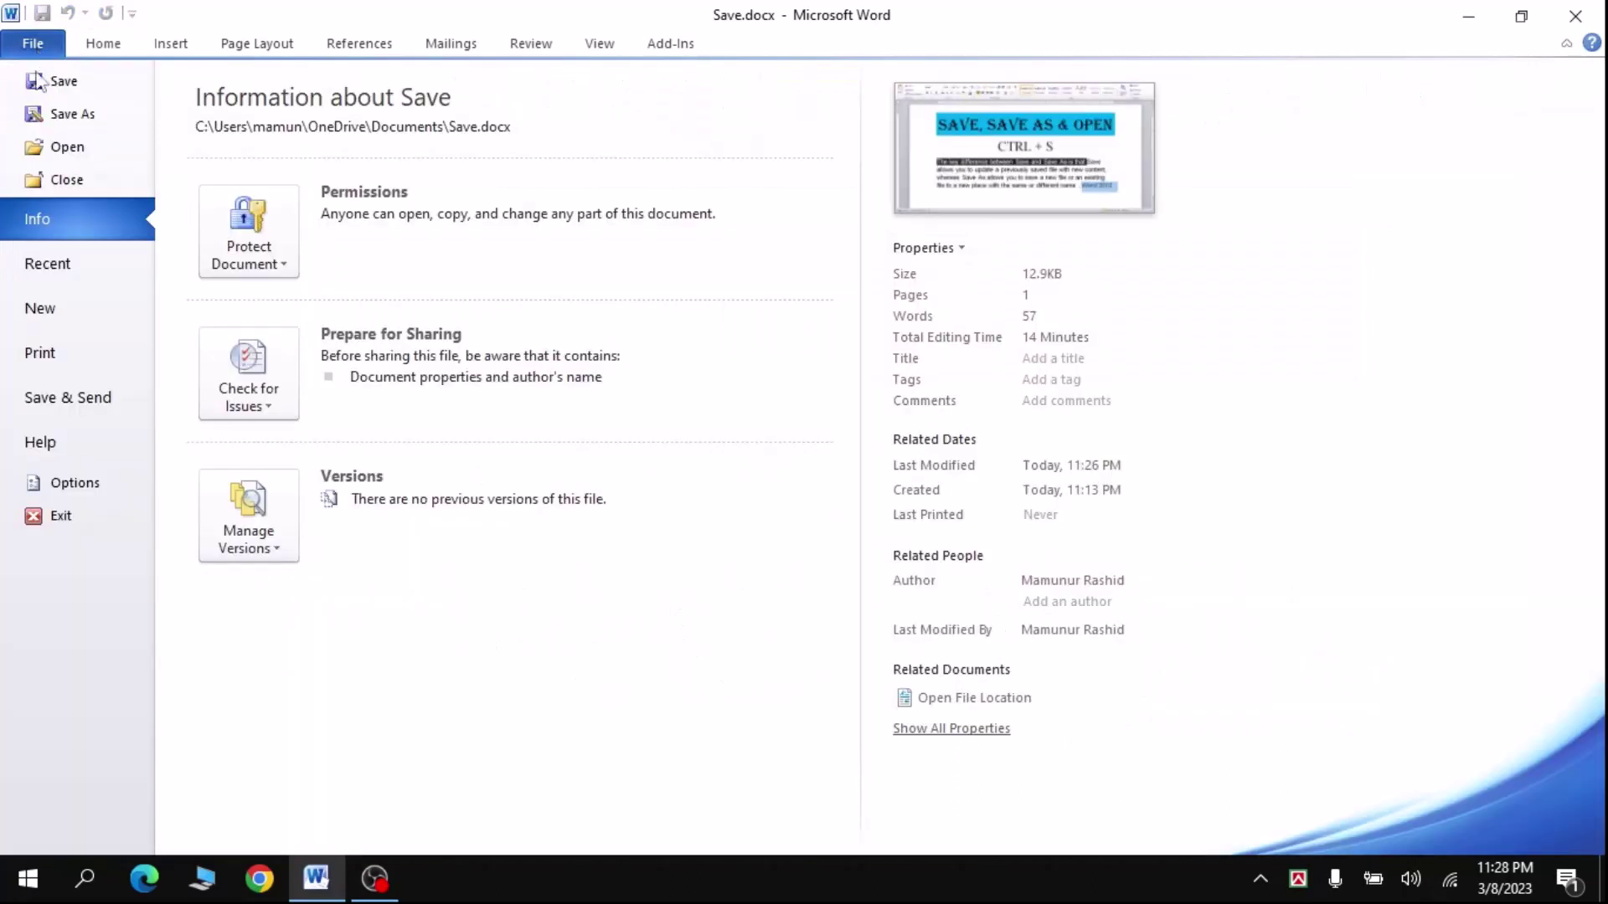
click(39, 81)
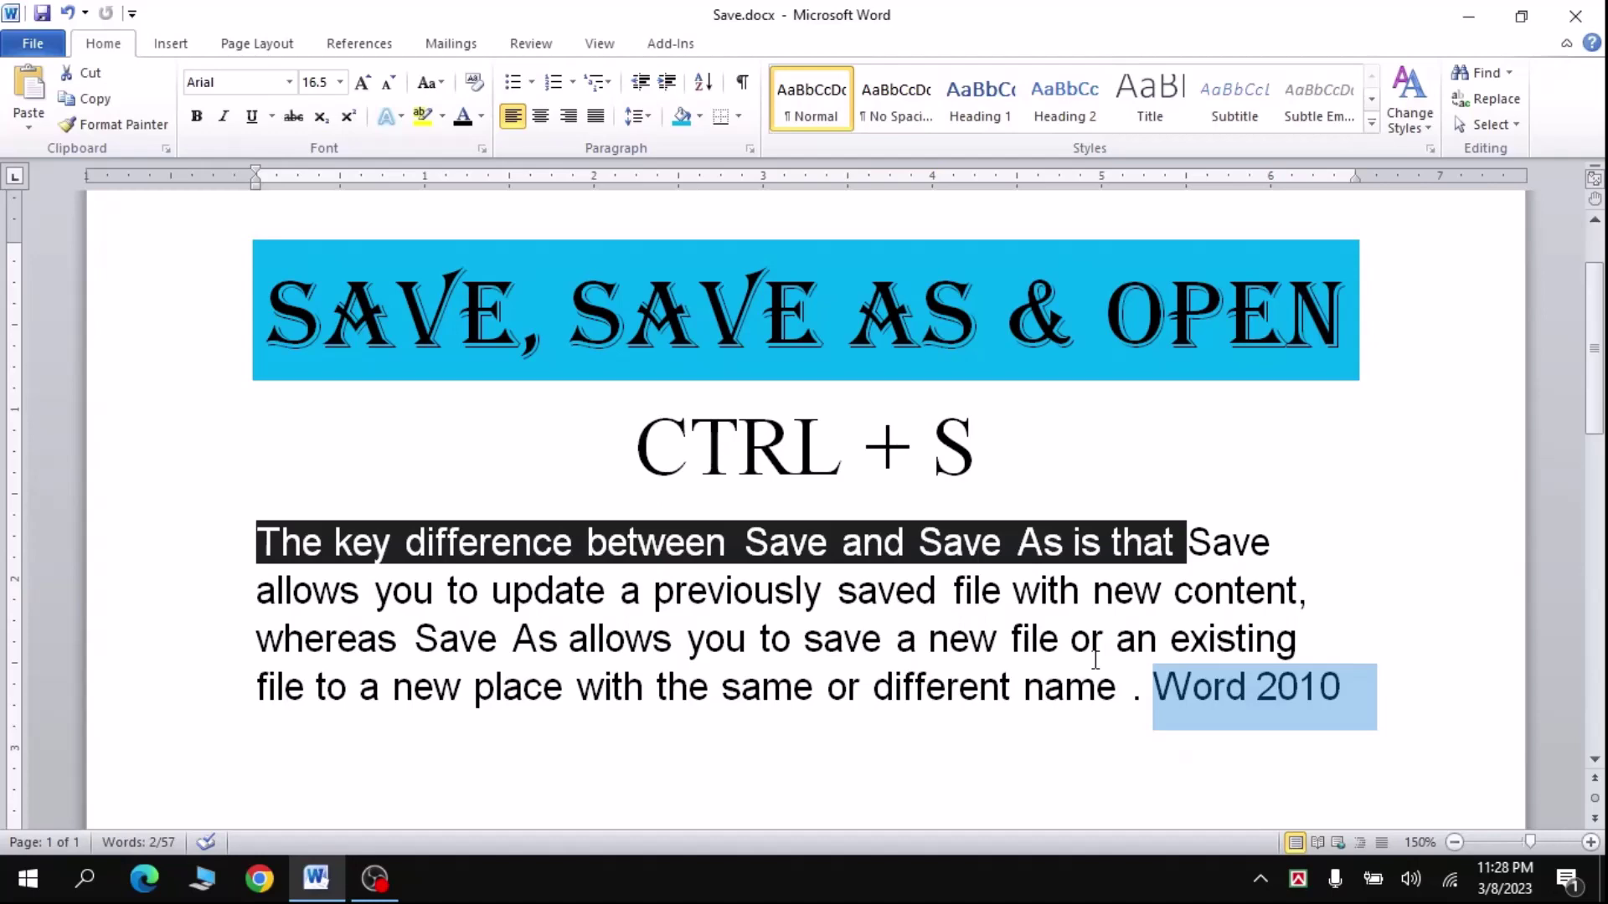
key(Right)
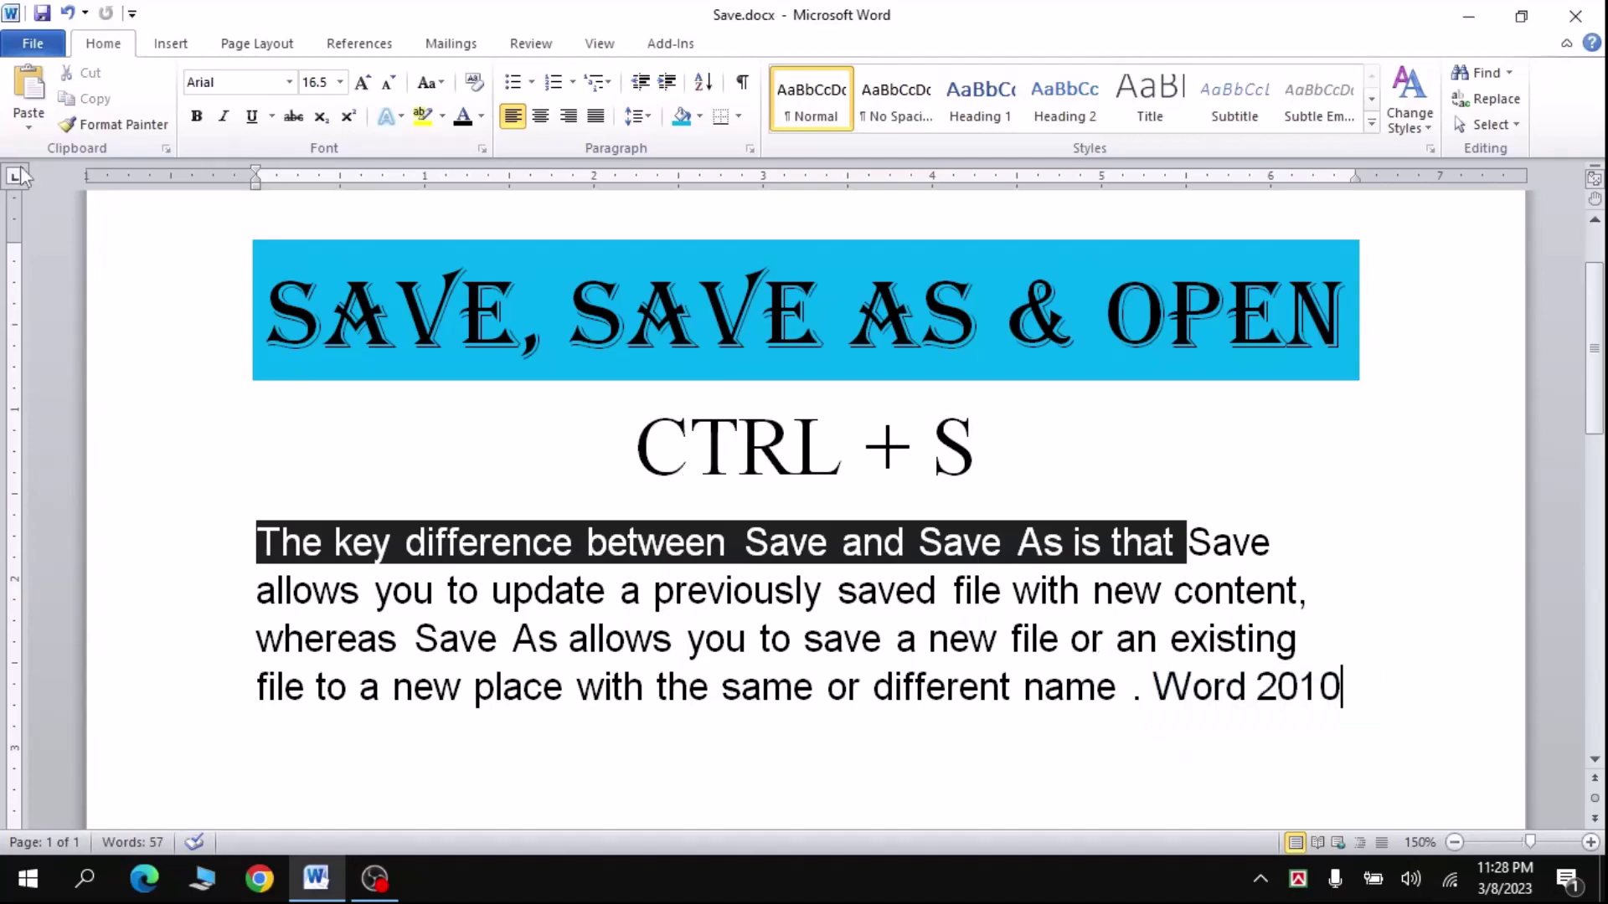
- Replace the "CTRL + S" line below the title with "F12"
click(41, 55)
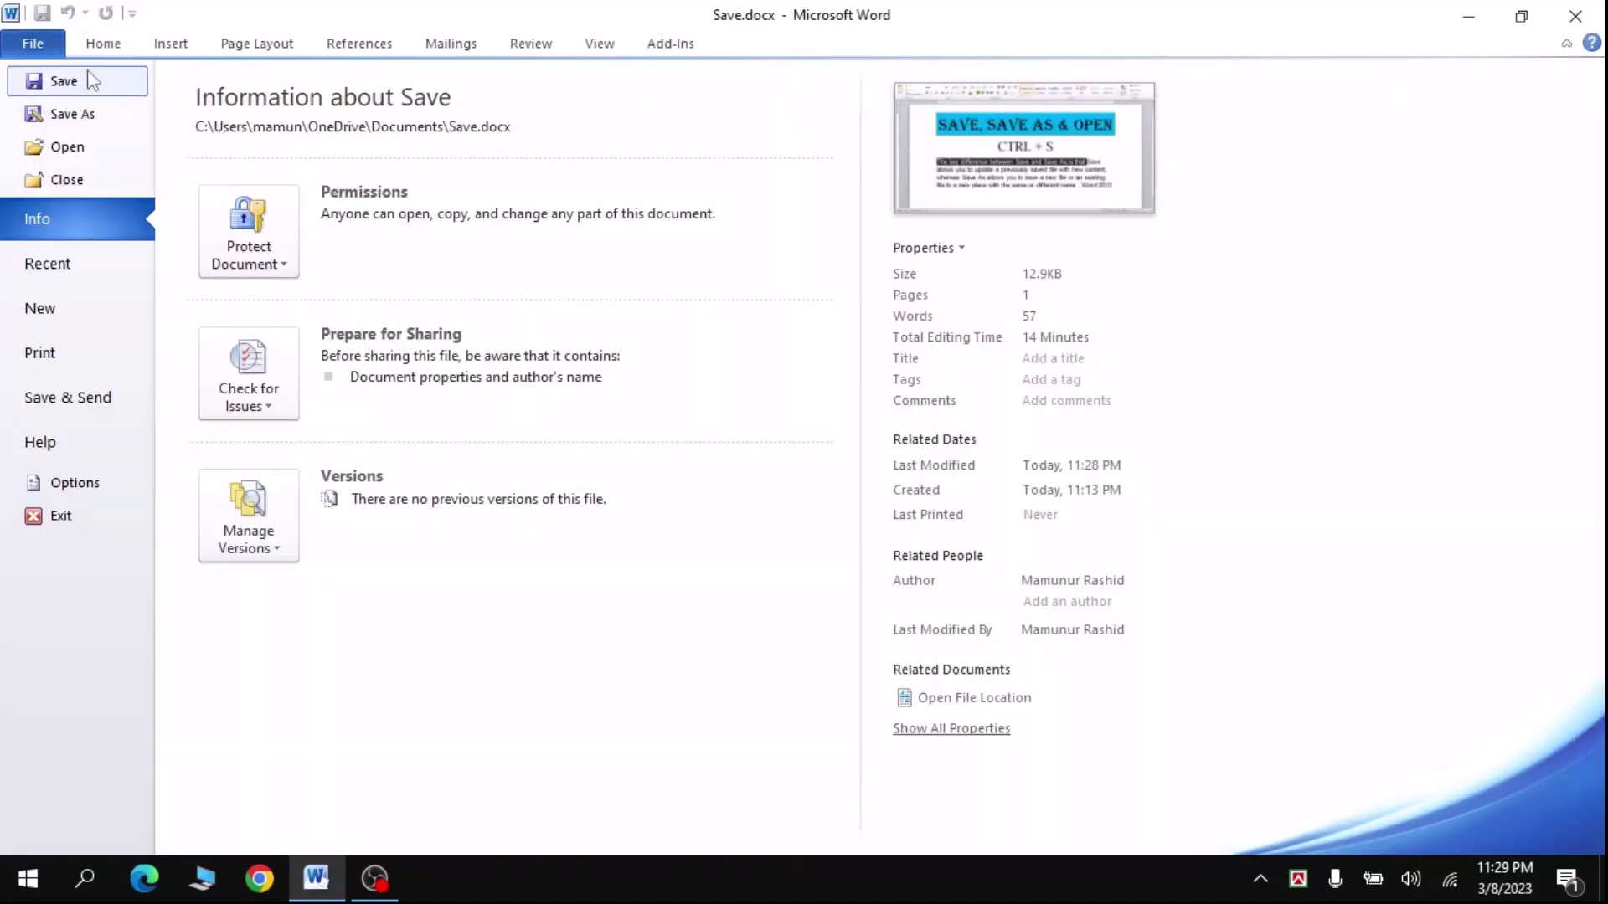
click(99, 52)
drag(637, 443, 982, 436)
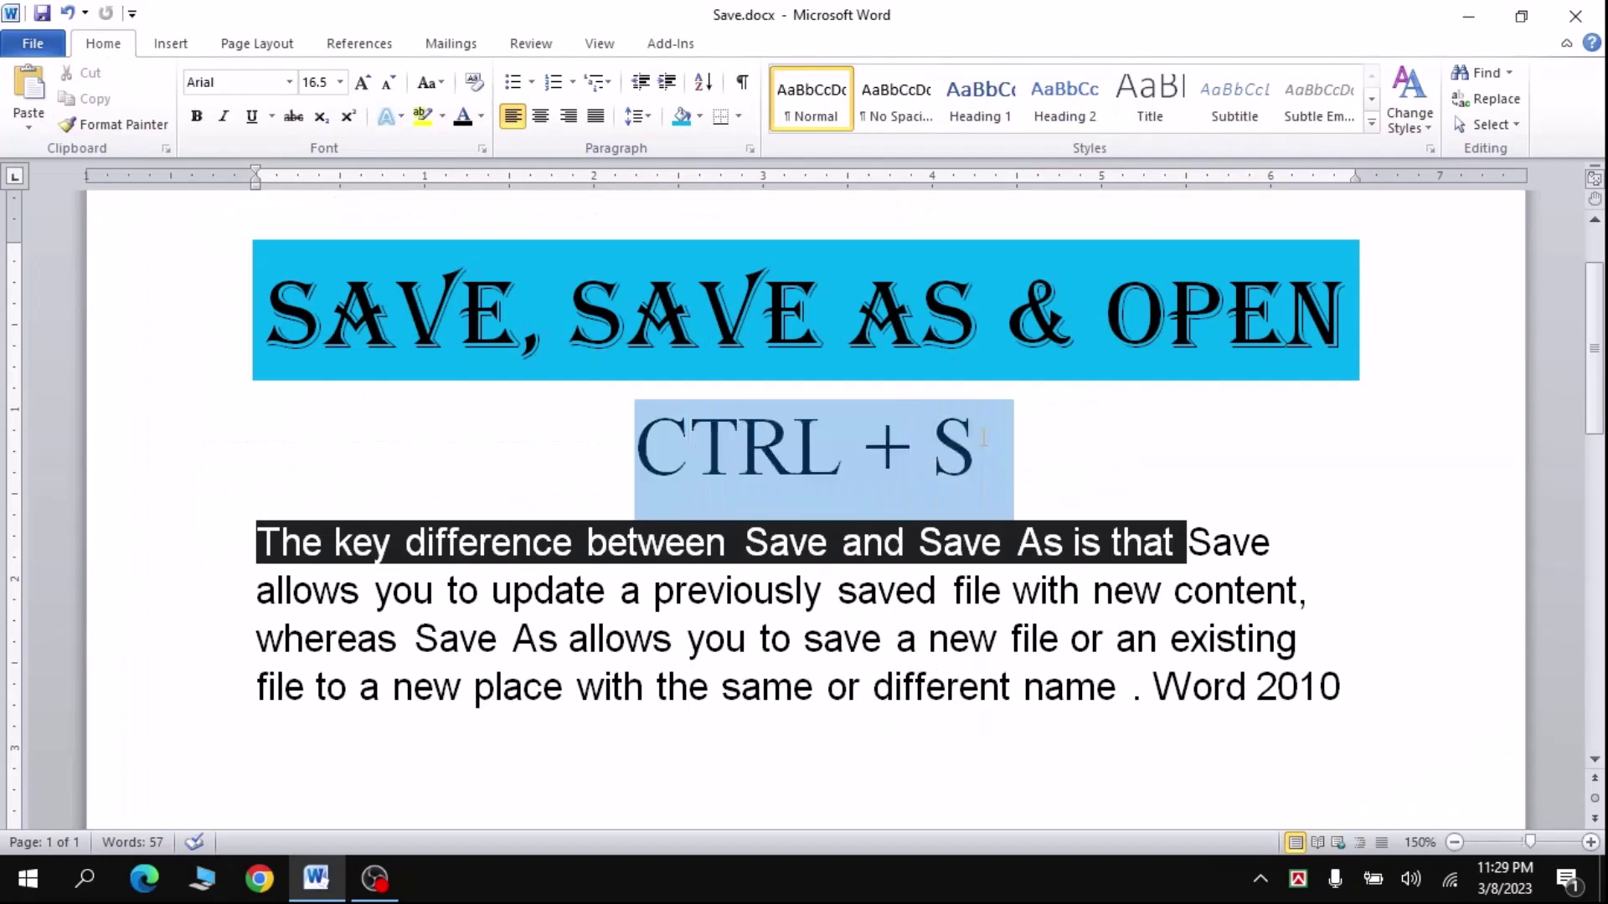
text(F12)
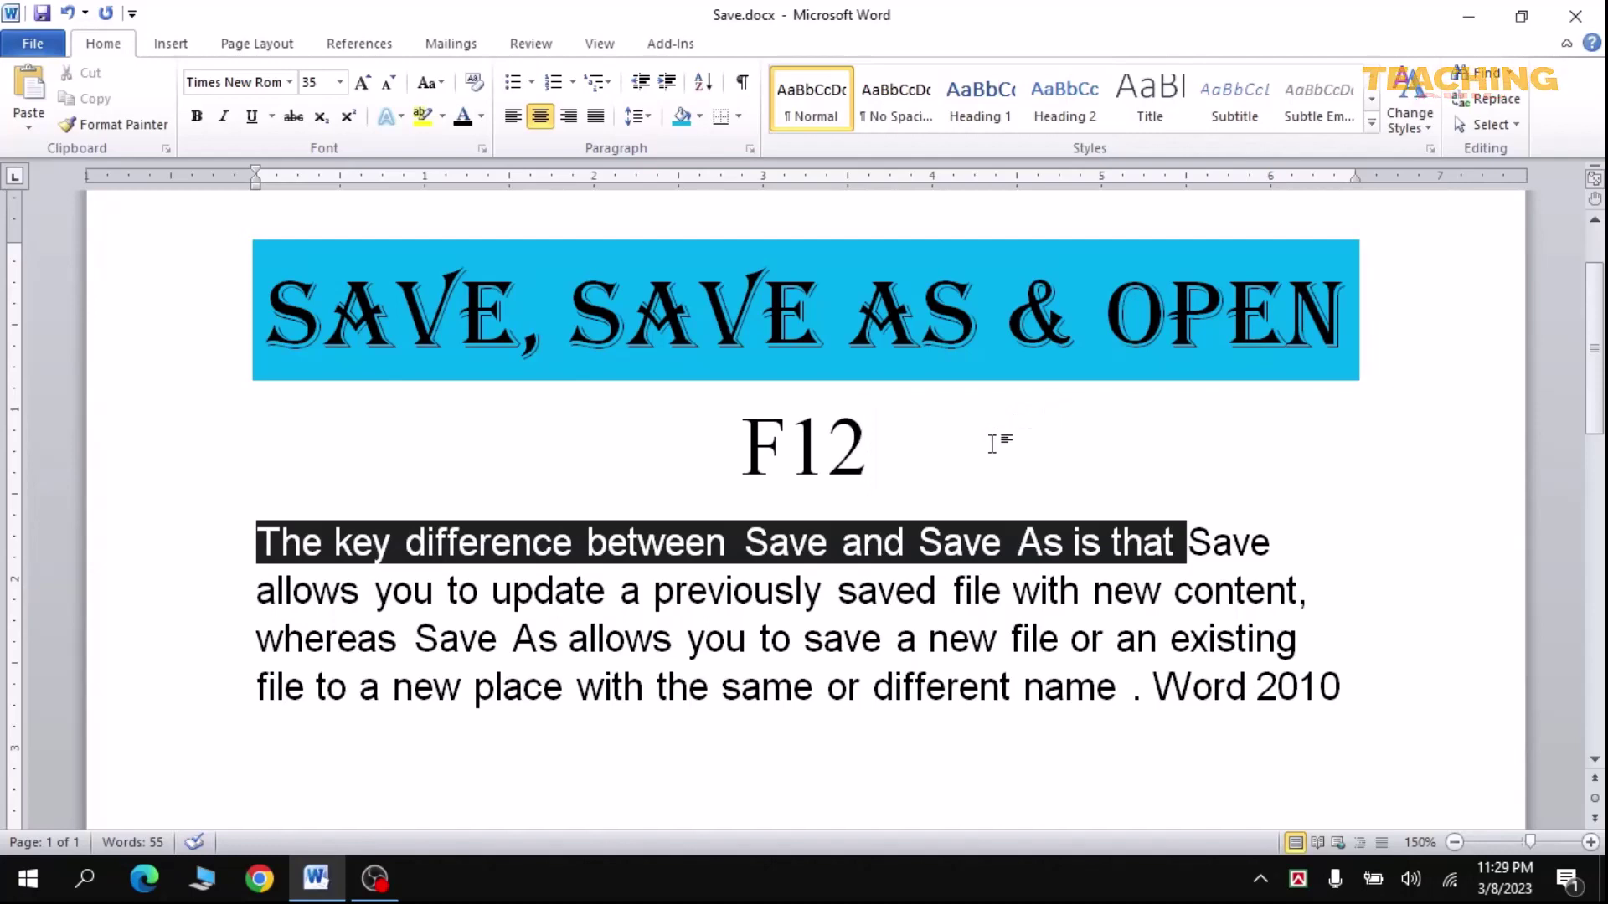
- Save a copy of the document in the Documents folder under the new name "Save AS"
click(21, 50)
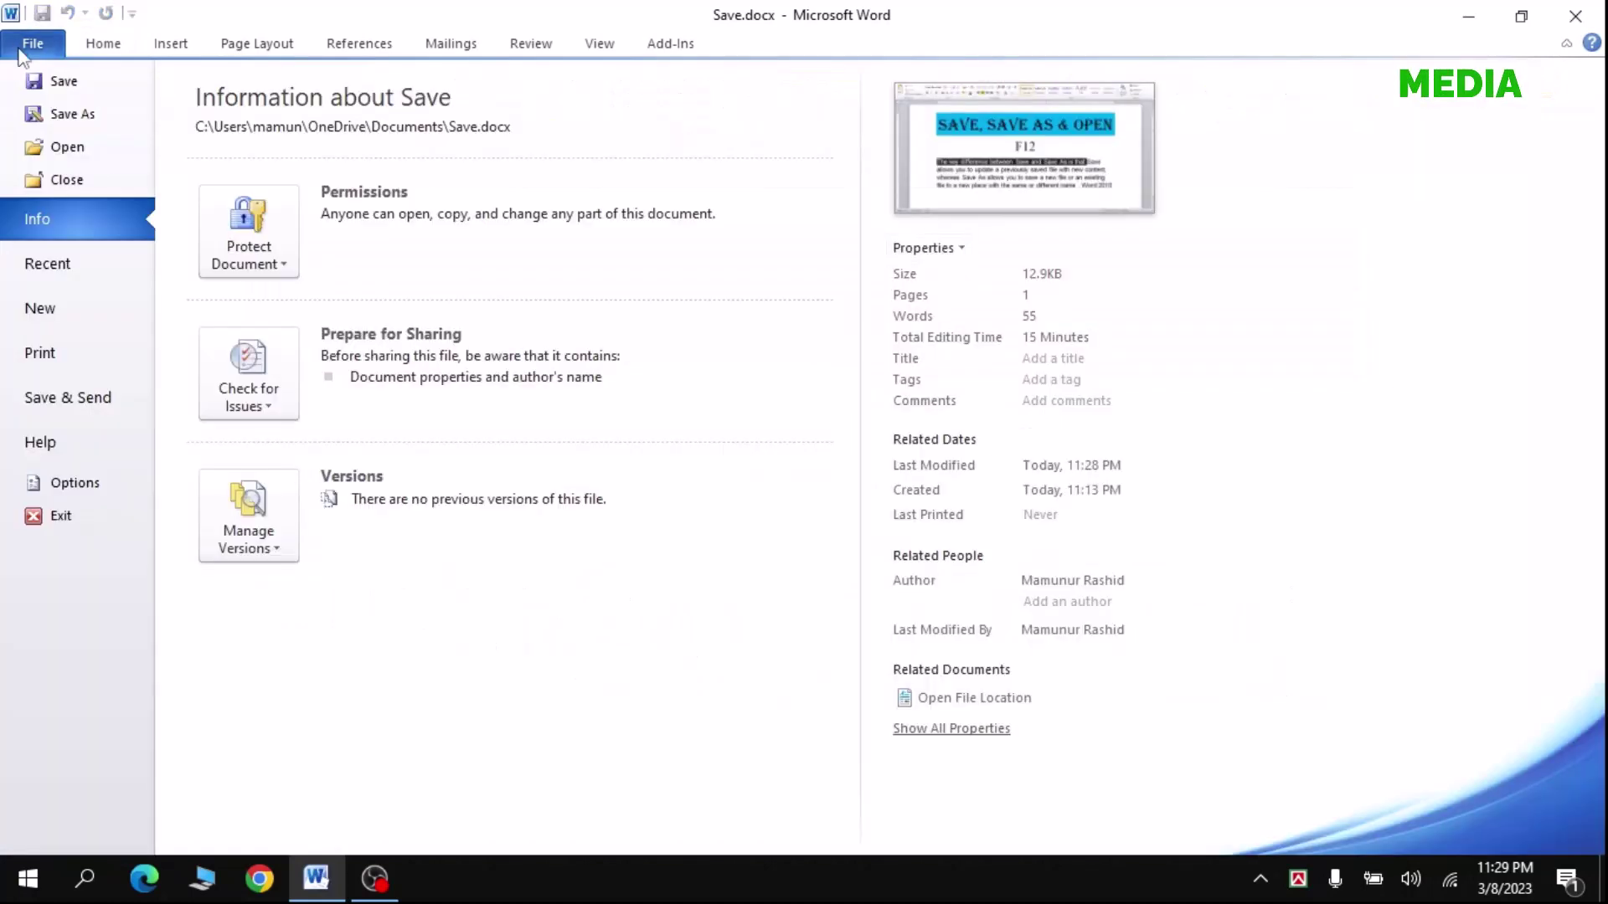
click(52, 115)
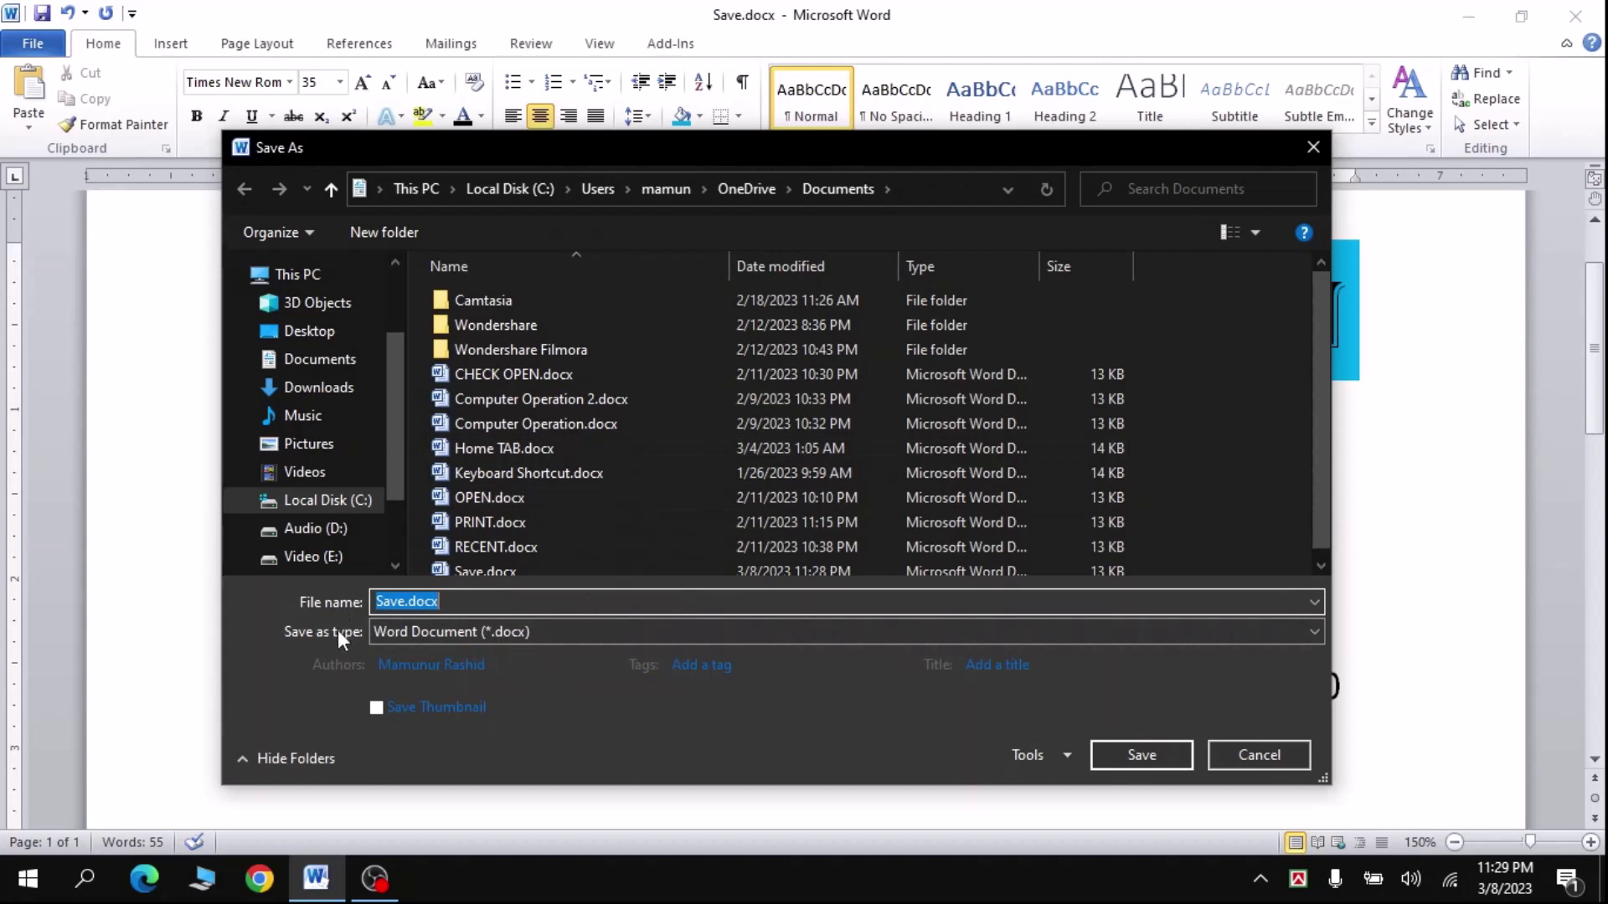
click(406, 603)
text(AS)
click(1140, 764)
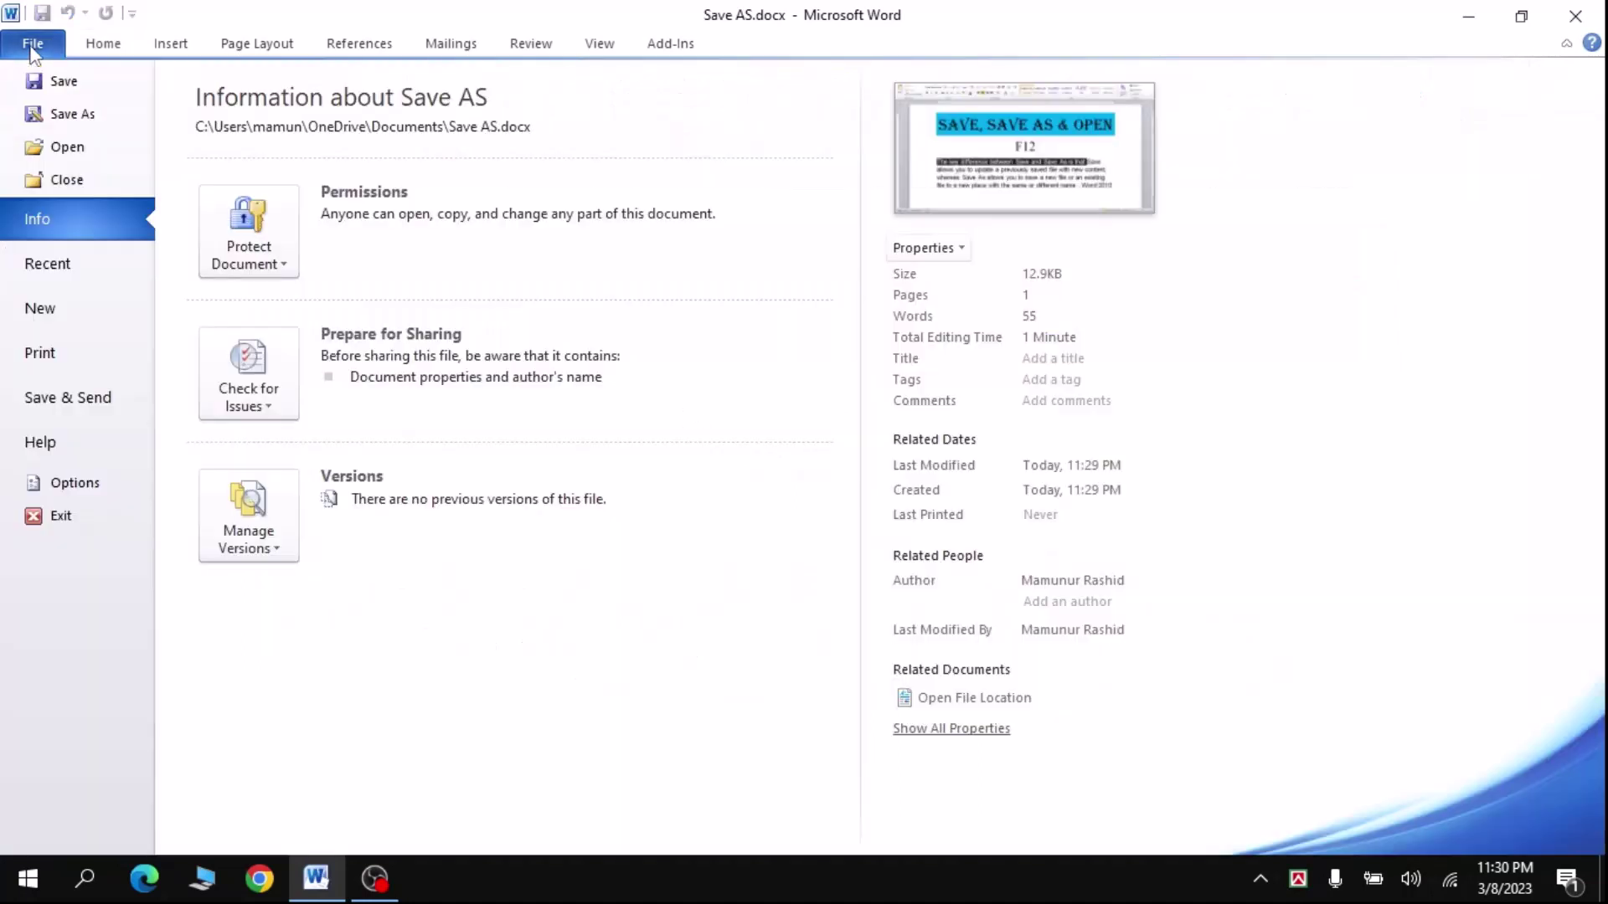
- Replace the "F12" line below the title with "CTRL + O"
click(32, 52)
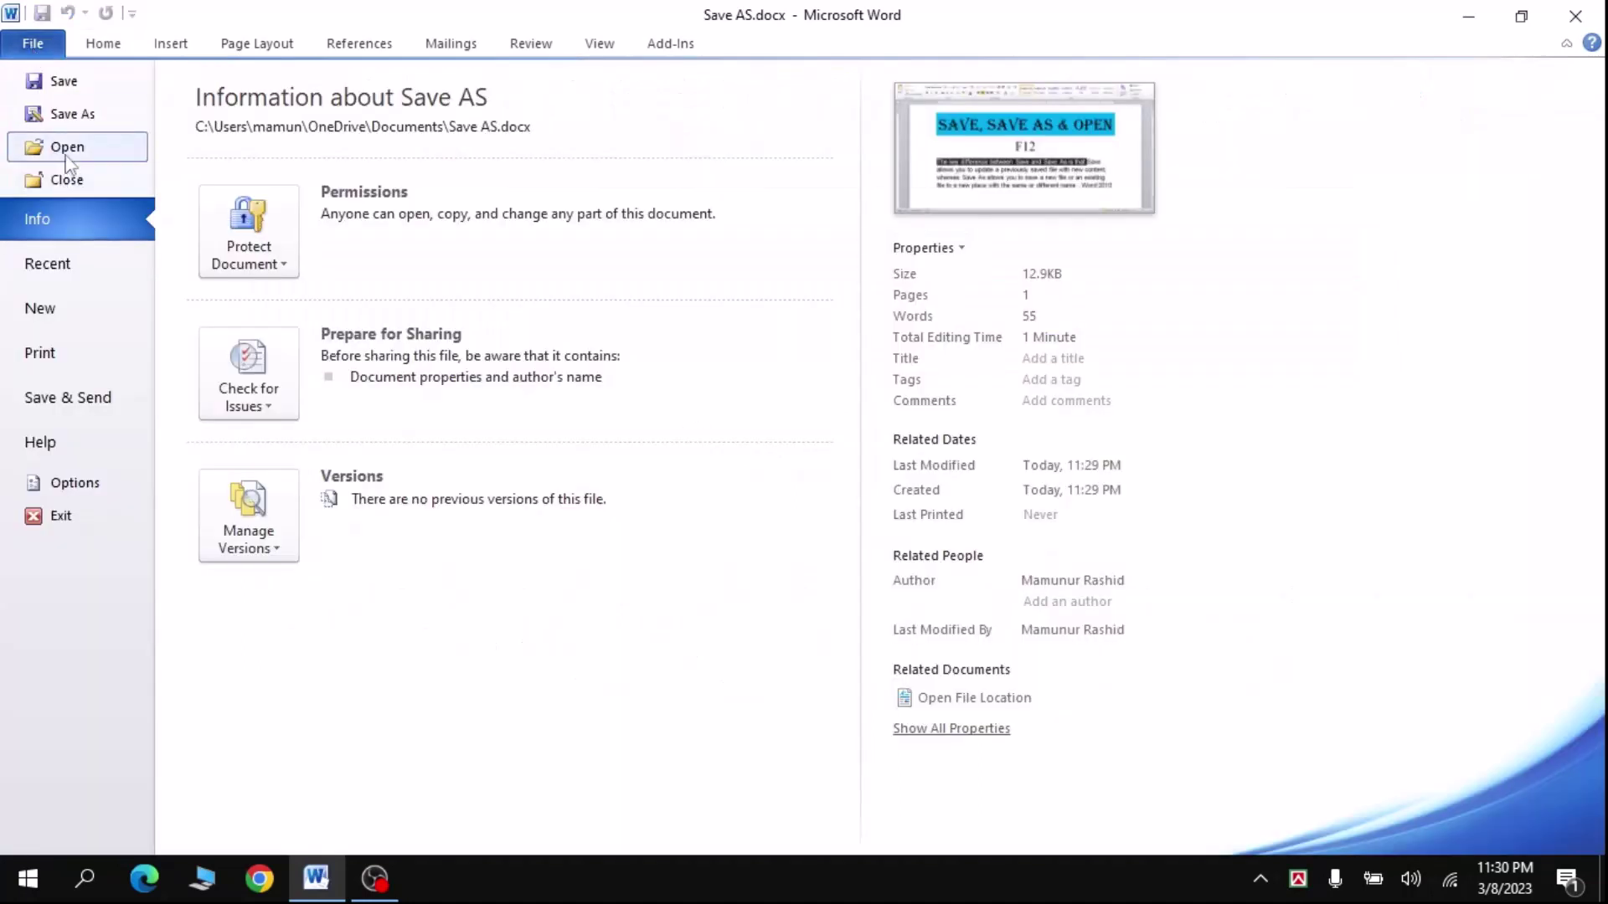
click(84, 77)
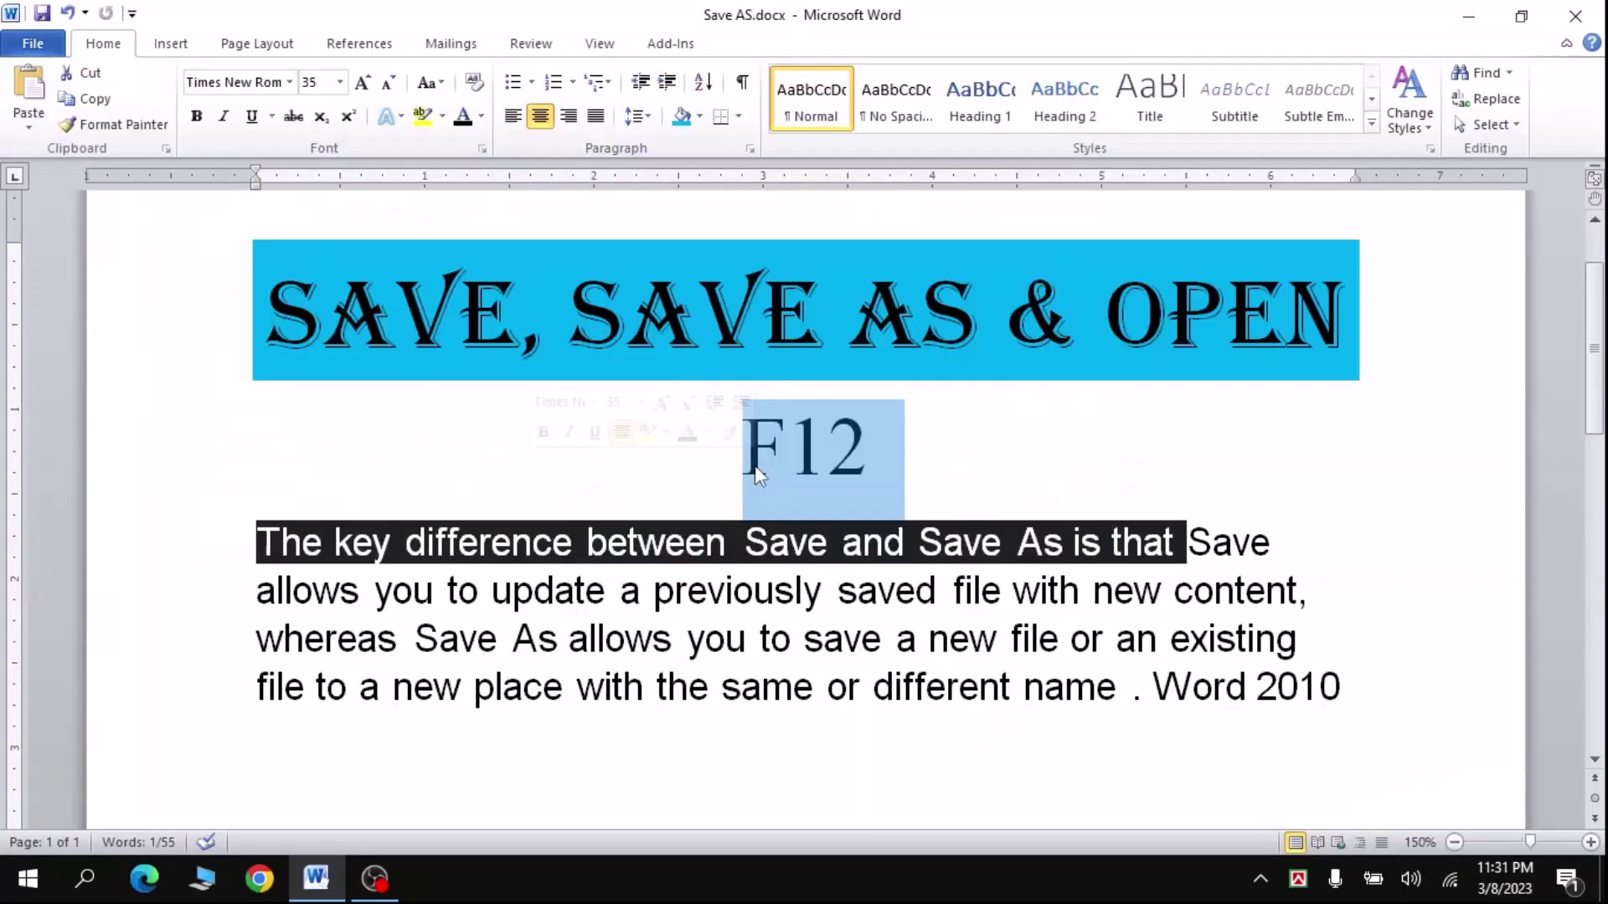
text(CT)
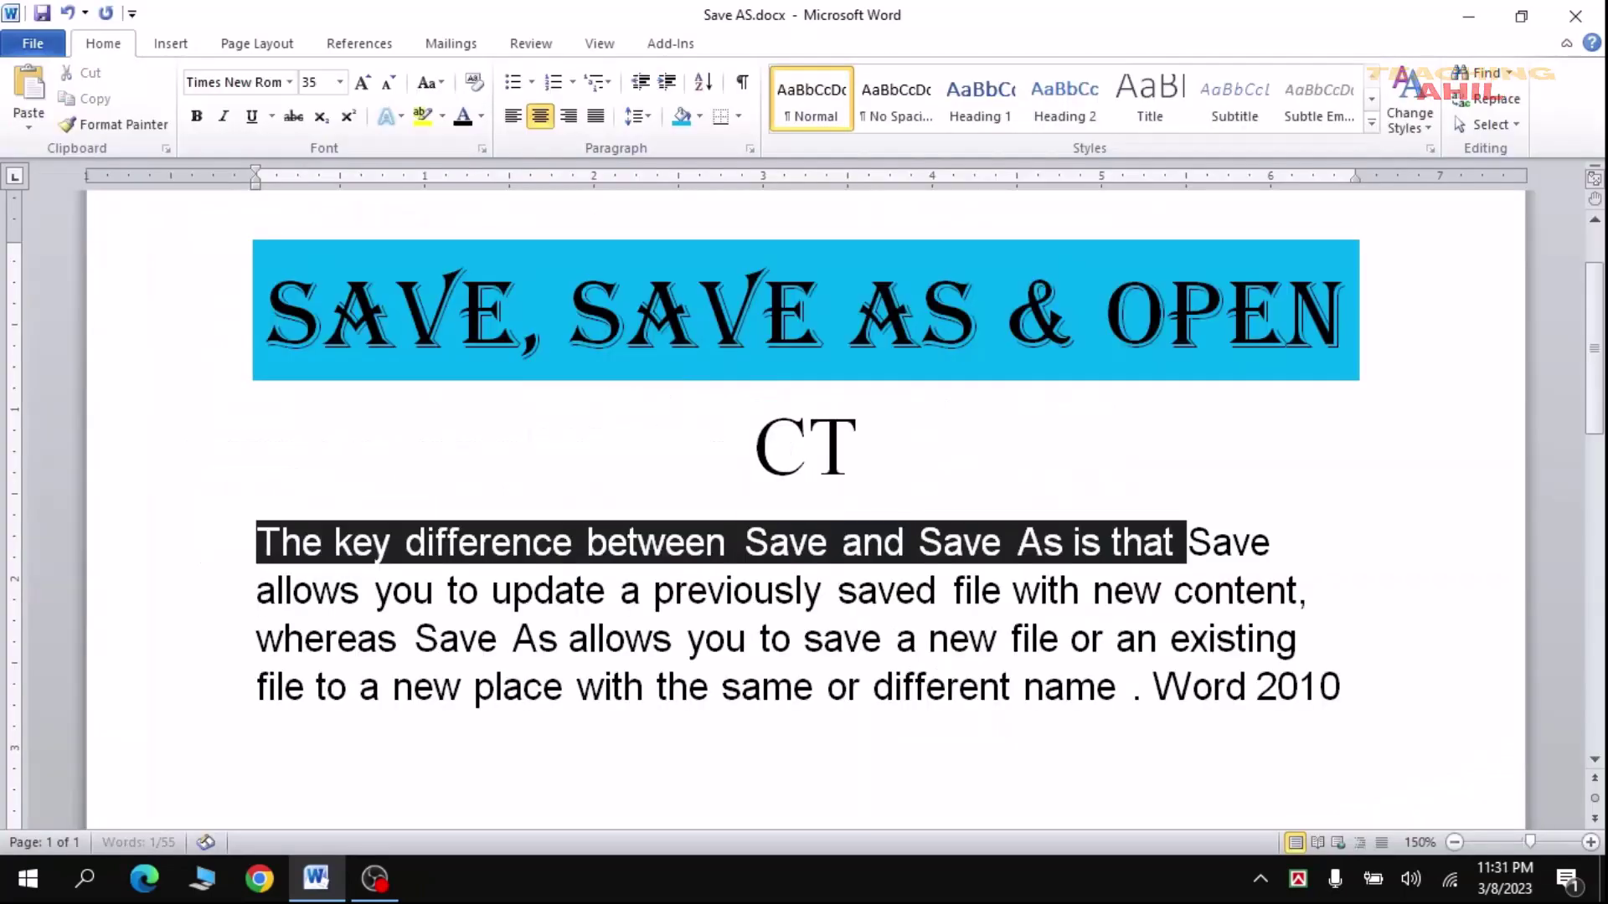
text(RL + )
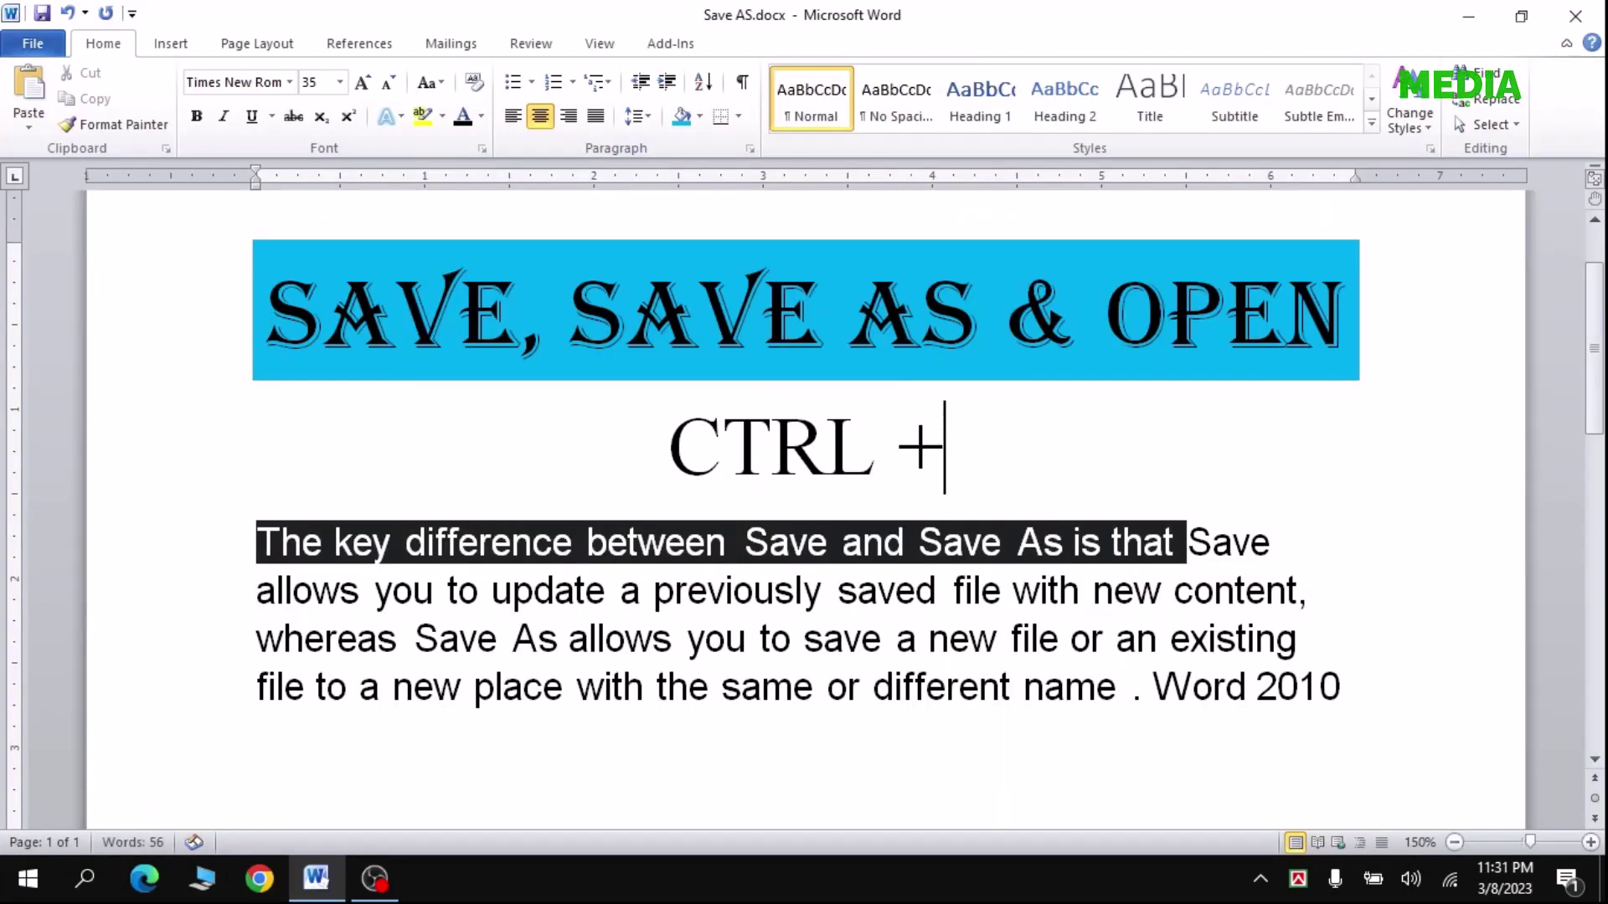
text(O)
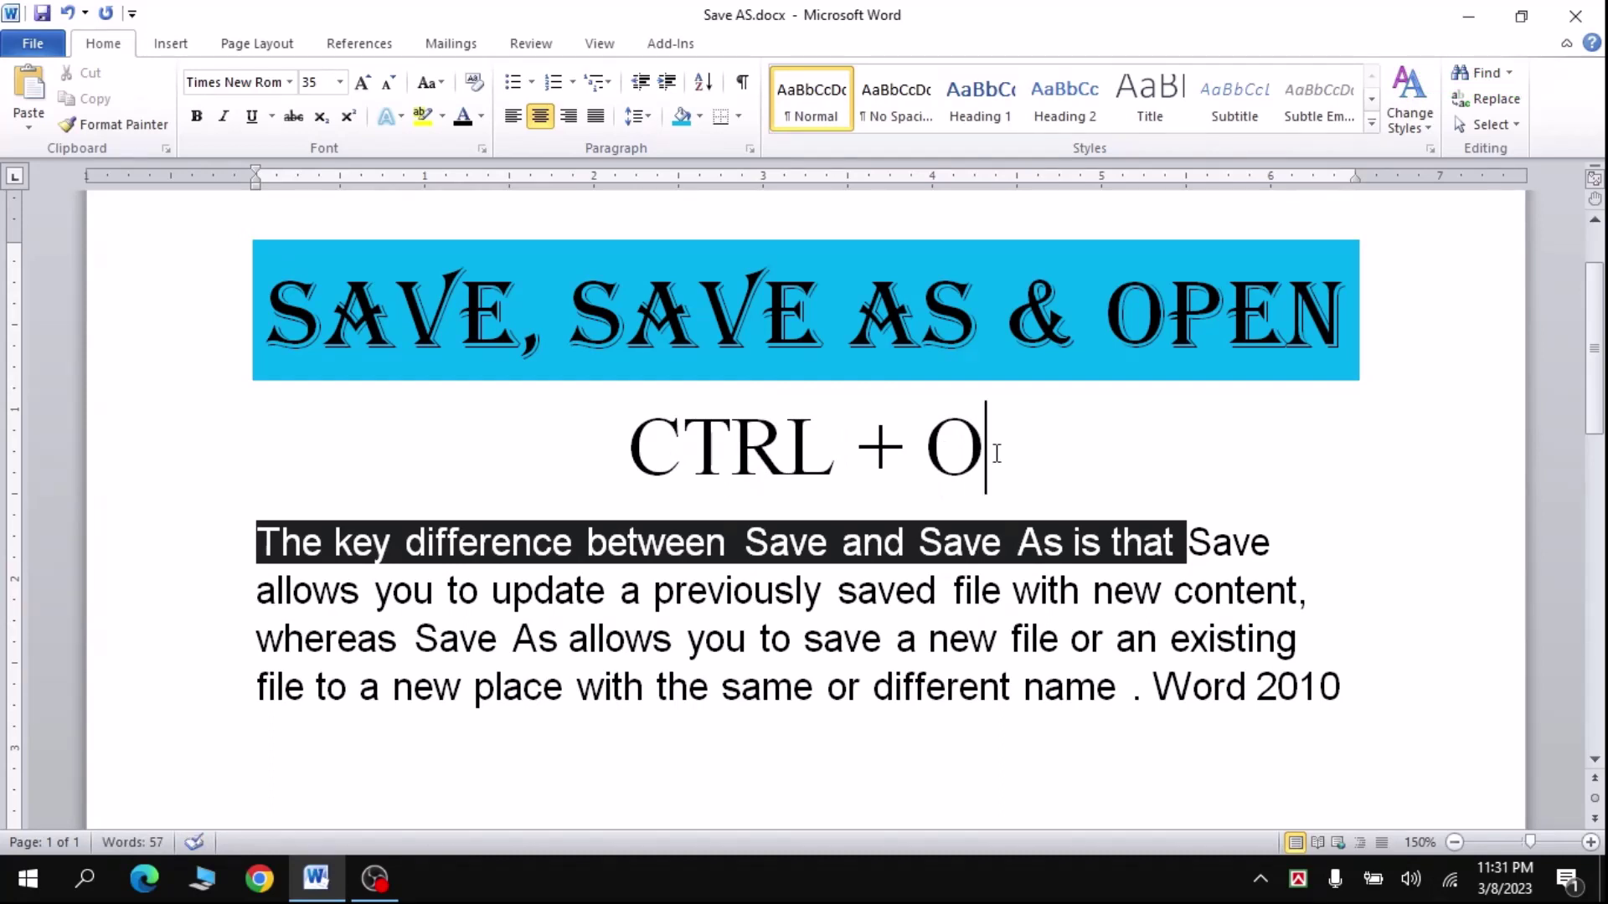
- Open the existing document Save.docx from the Documents folder and view its text
click(33, 42)
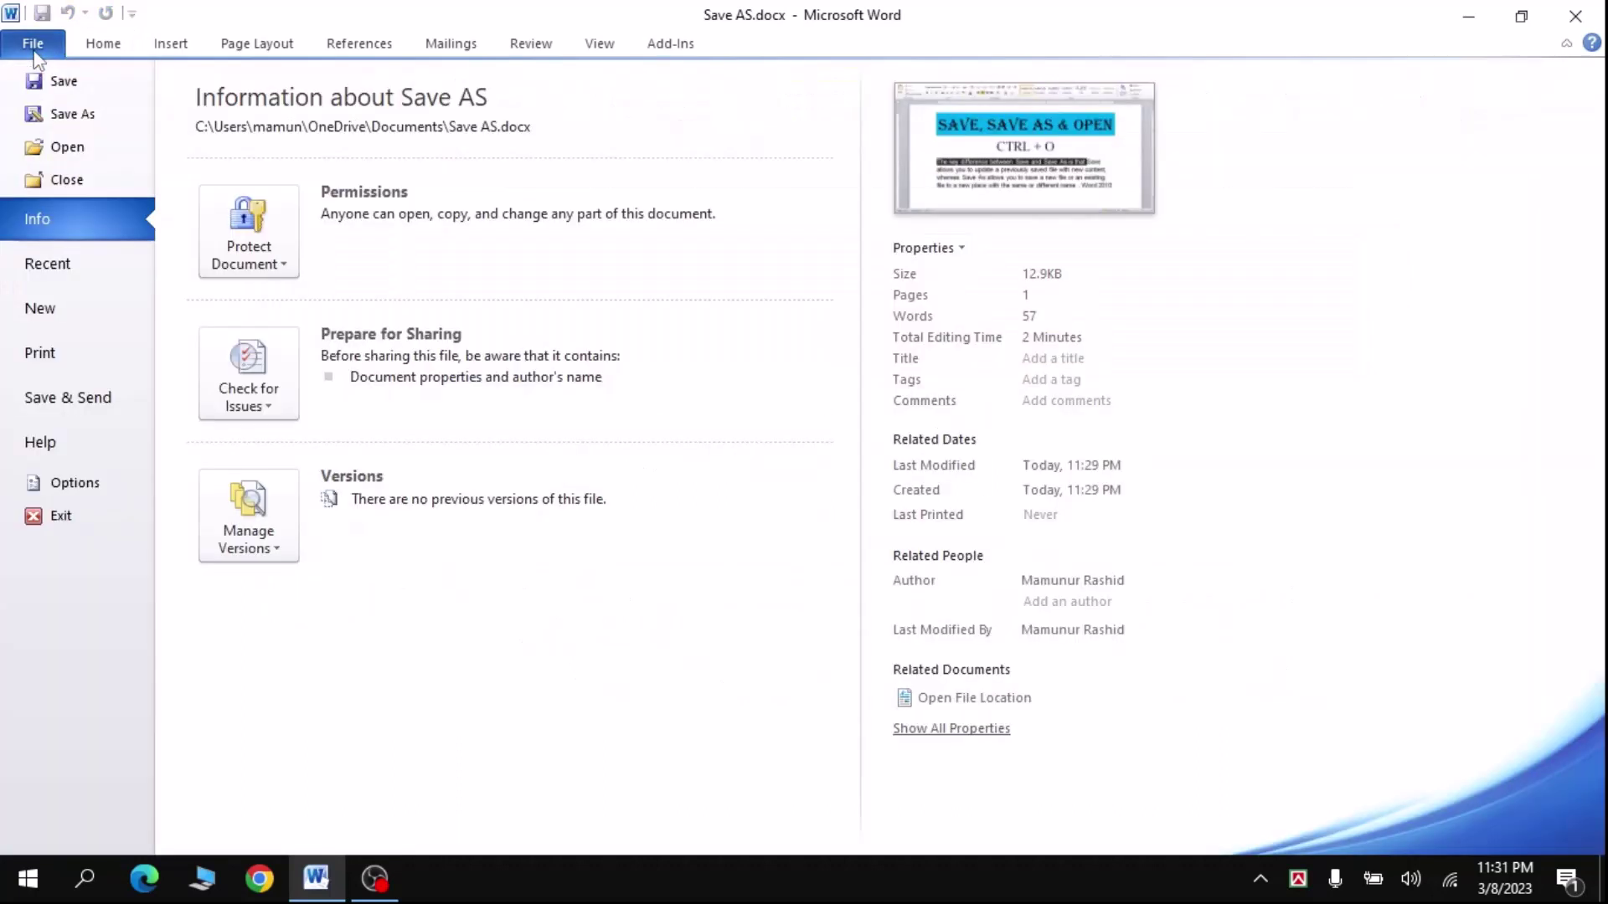
click(67, 149)
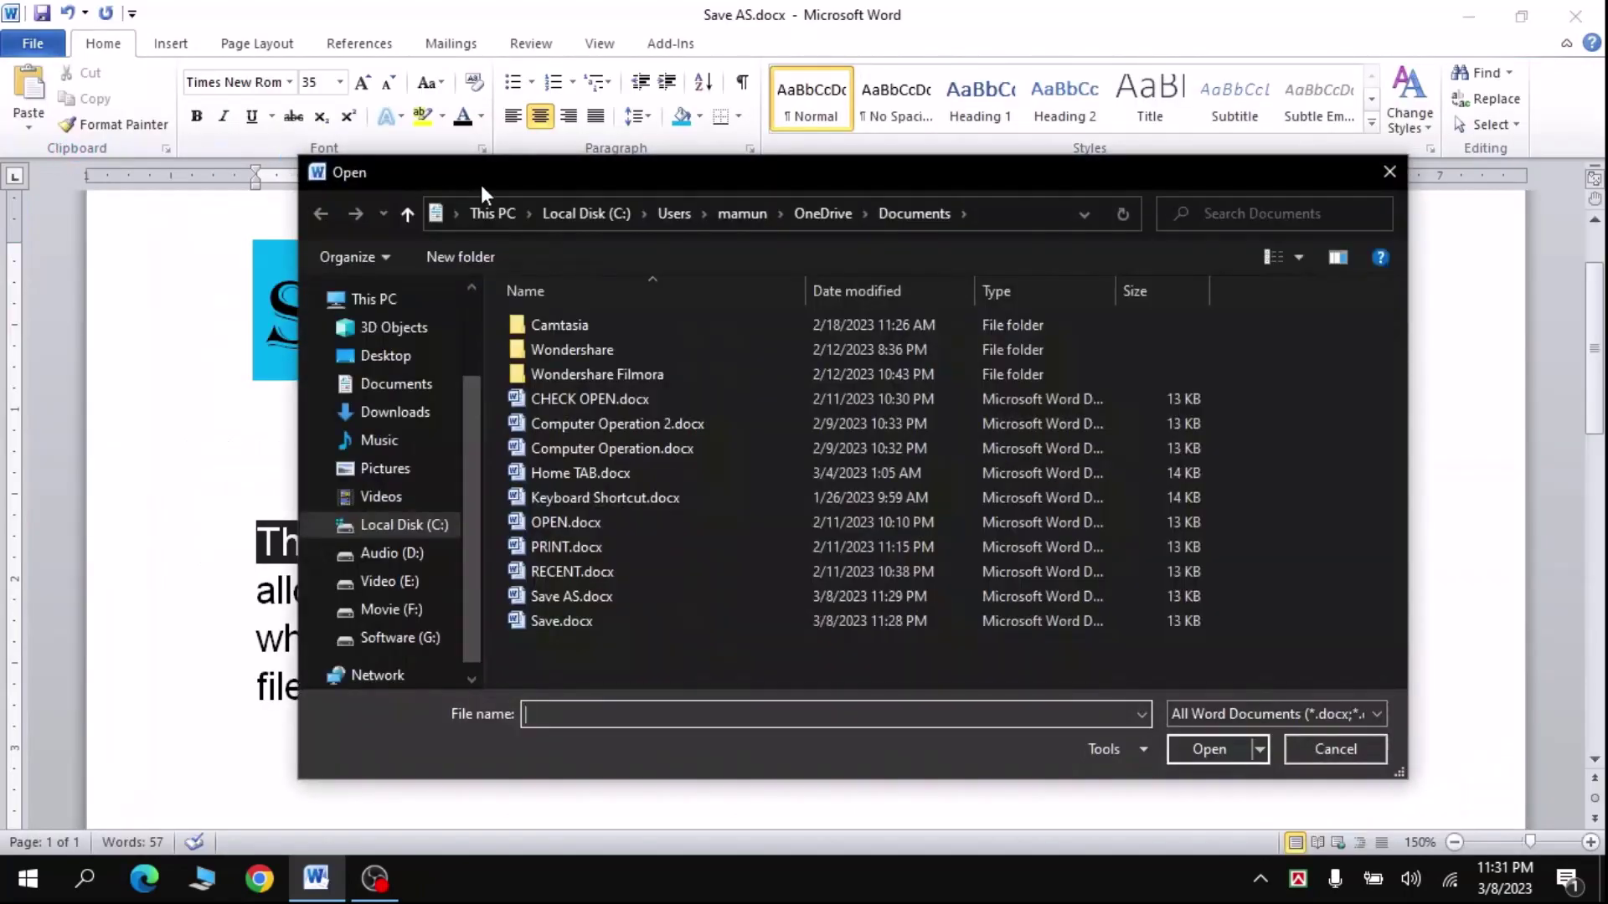
drag(481, 186, 381, 126)
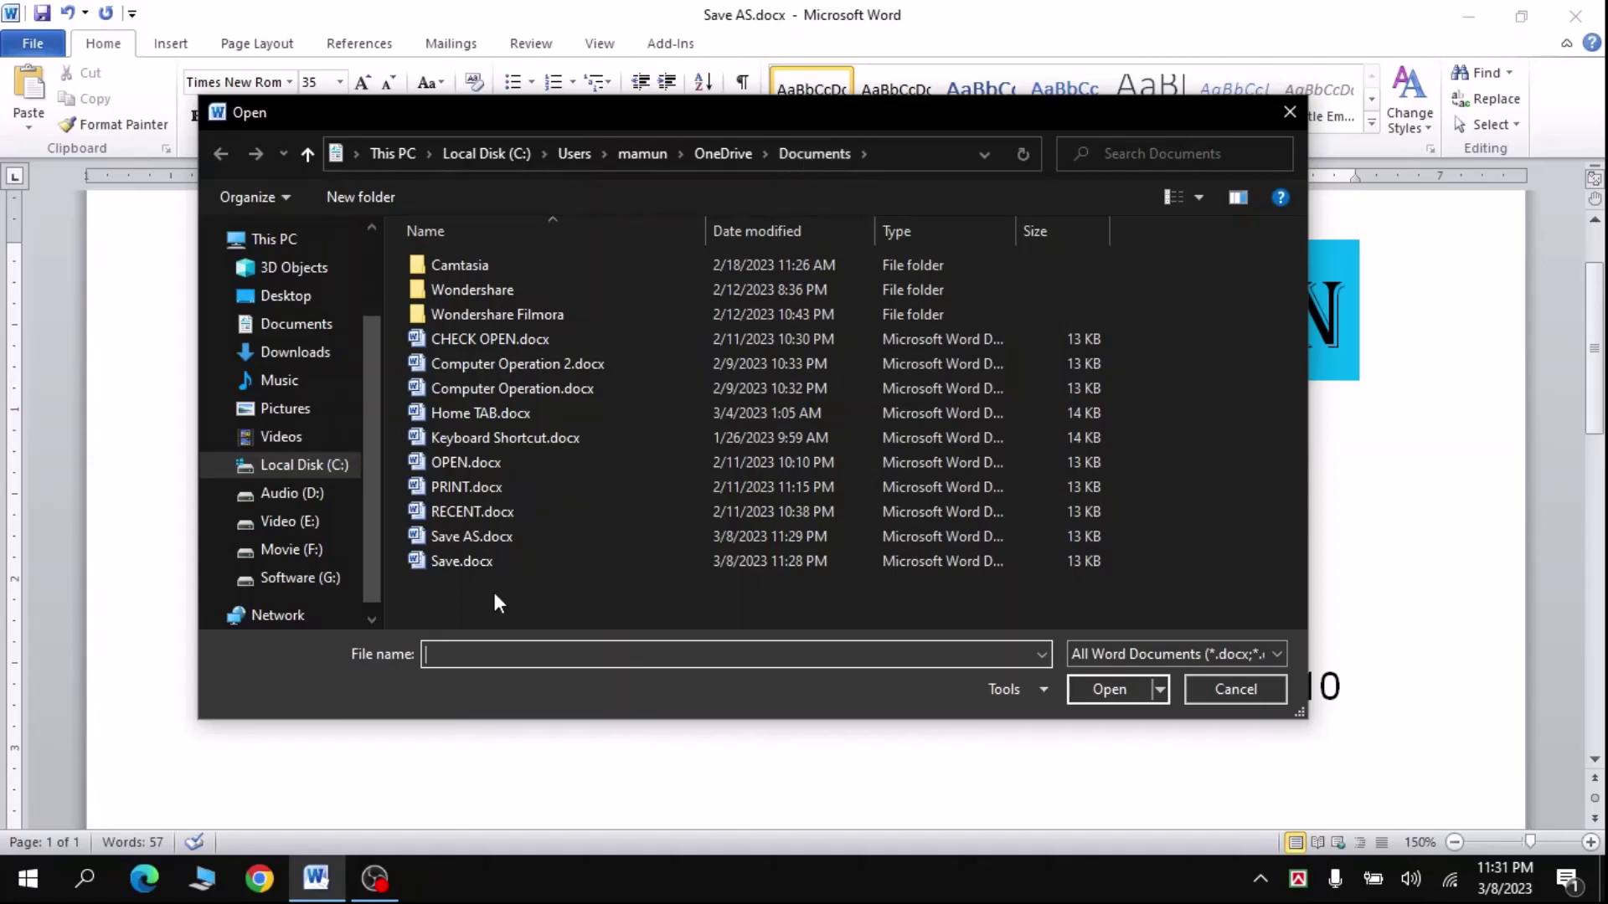
click(461, 560)
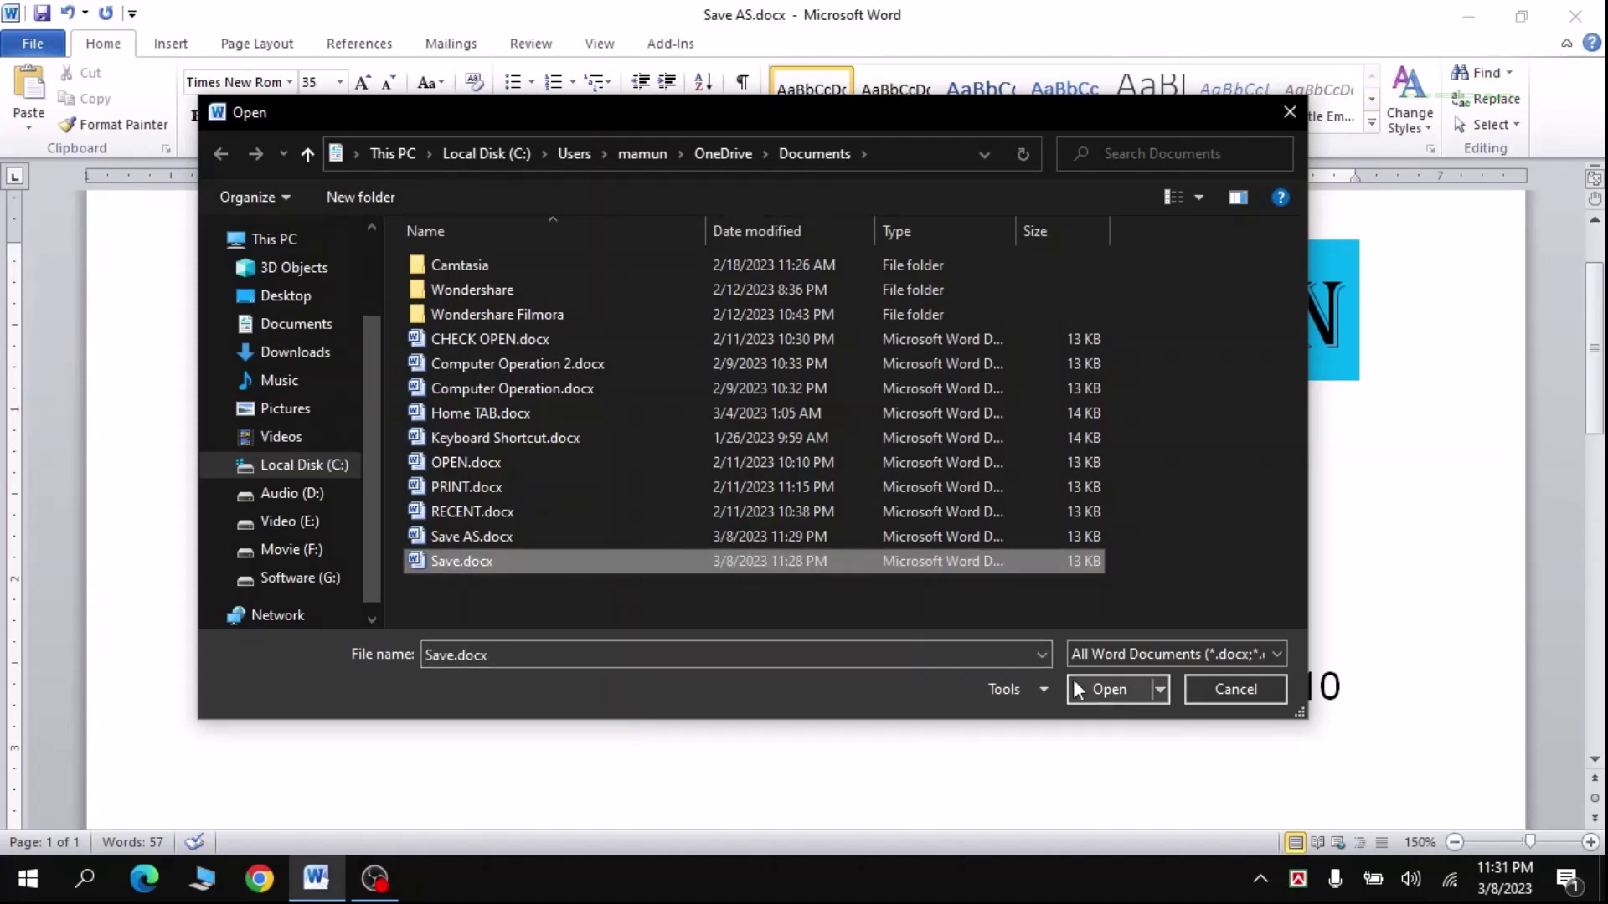
click(1105, 684)
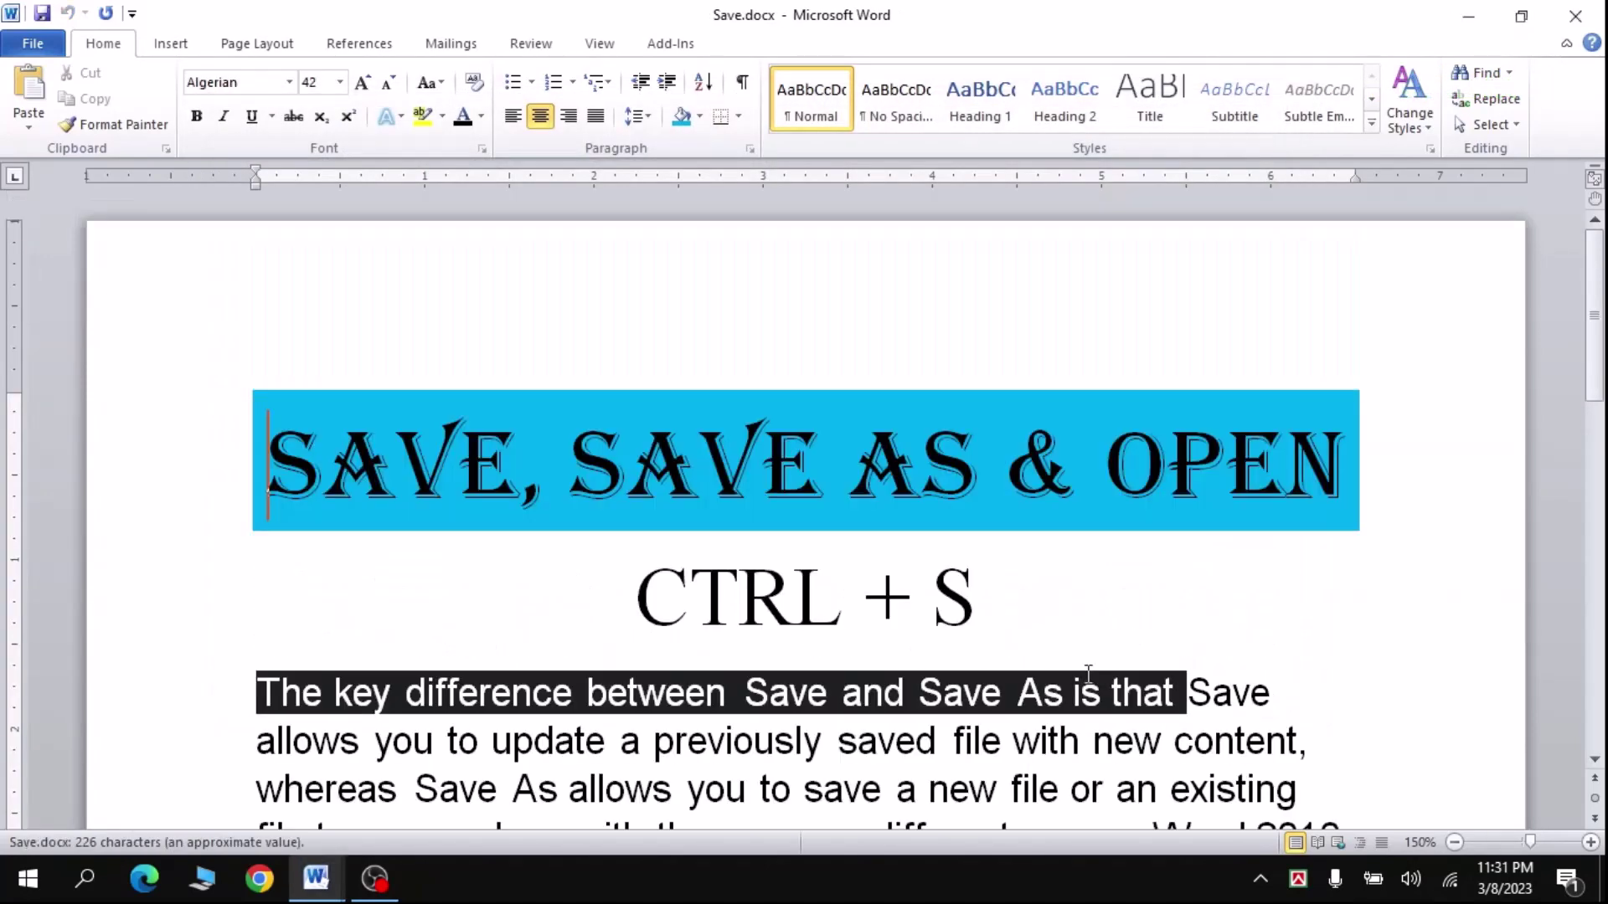
scroll(658, 503, down, 2)
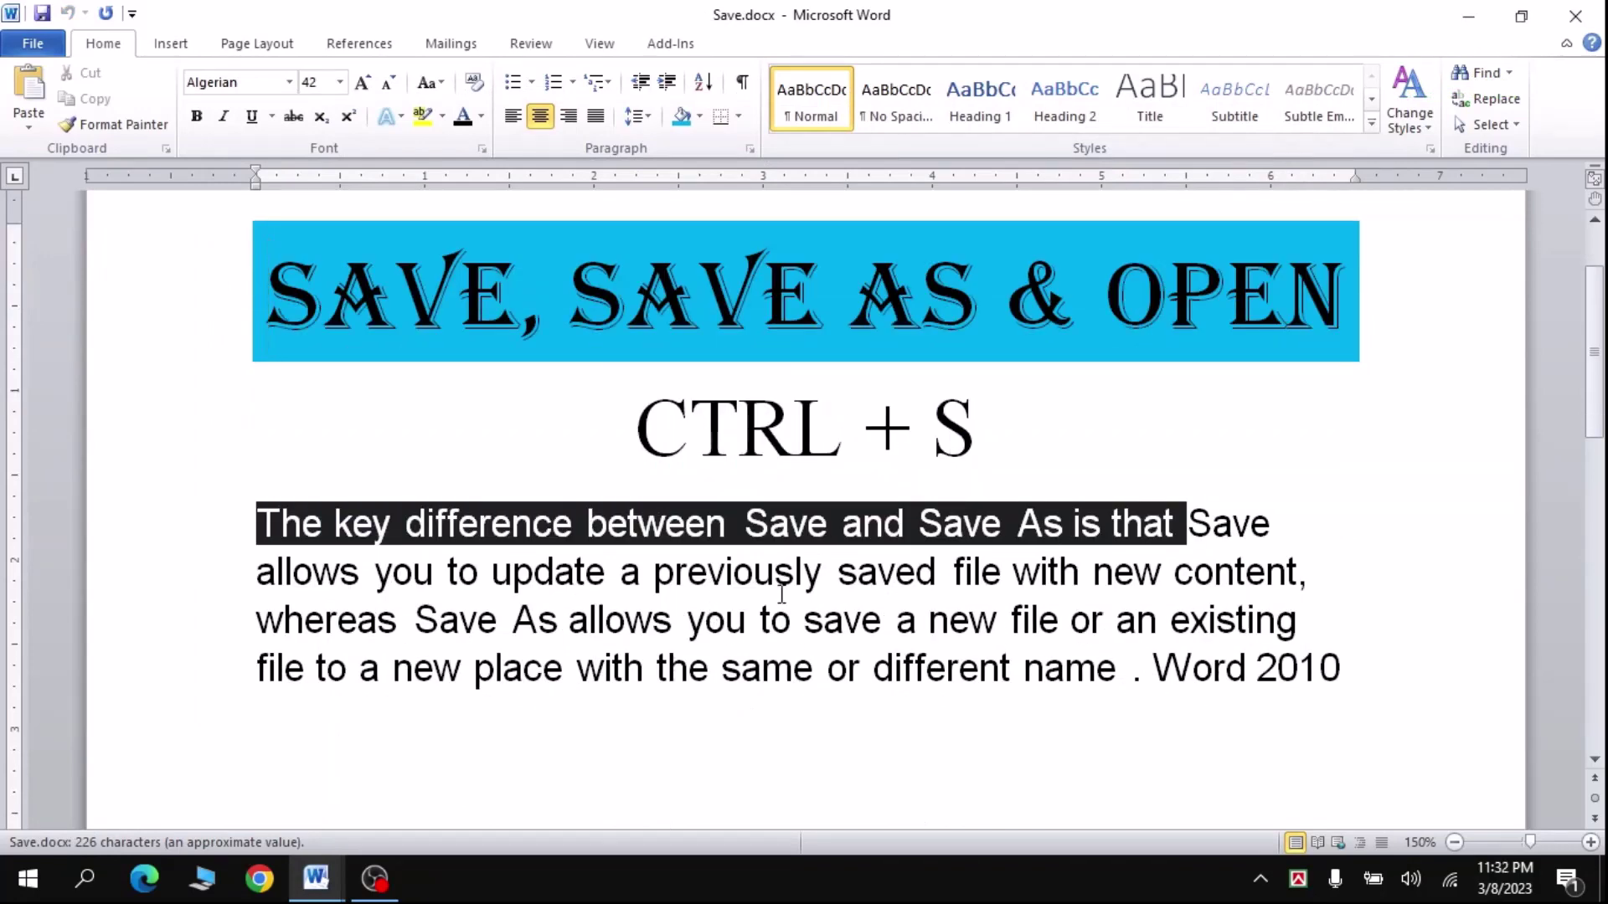
- Open the document "Save AS.docx" from the Documents folder
click(33, 43)
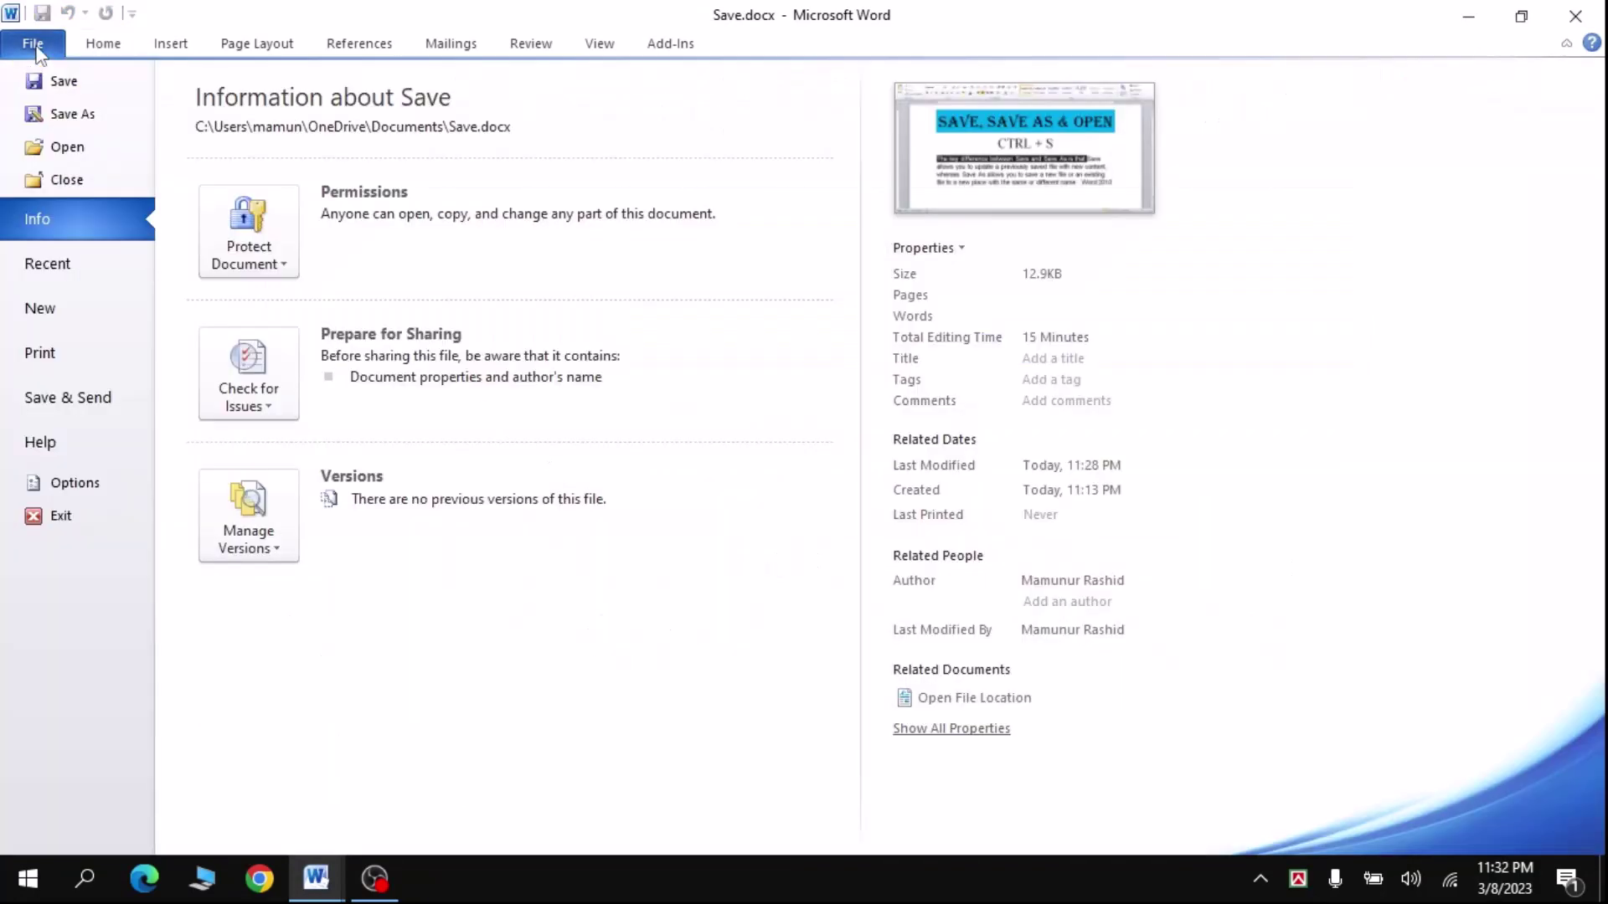
click(69, 147)
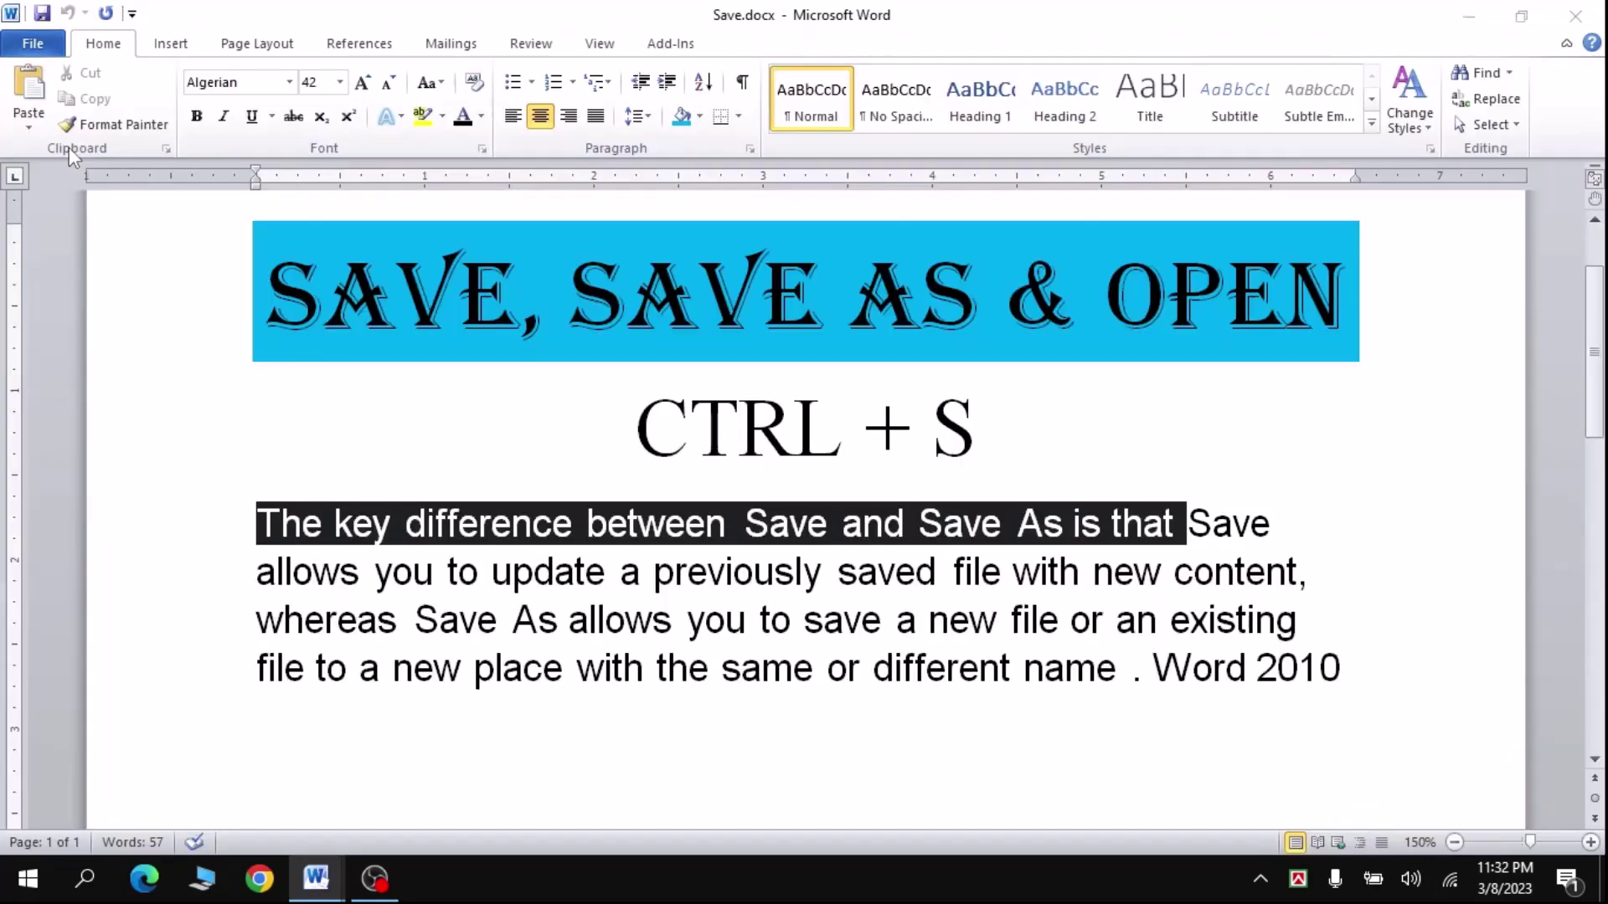
click(462, 540)
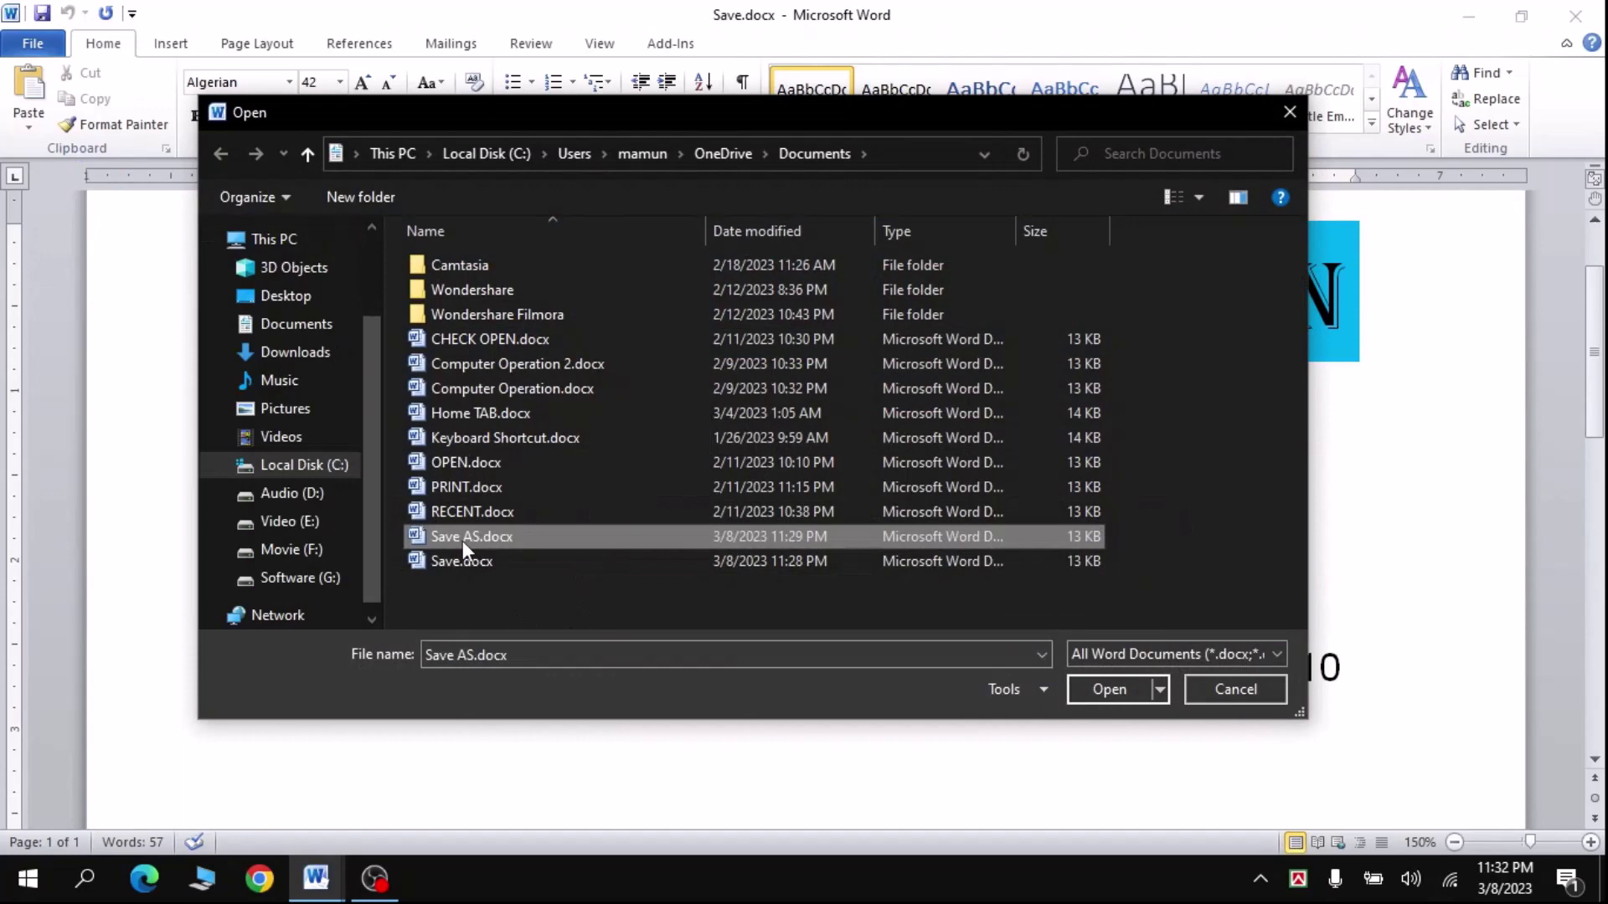
click(1103, 692)
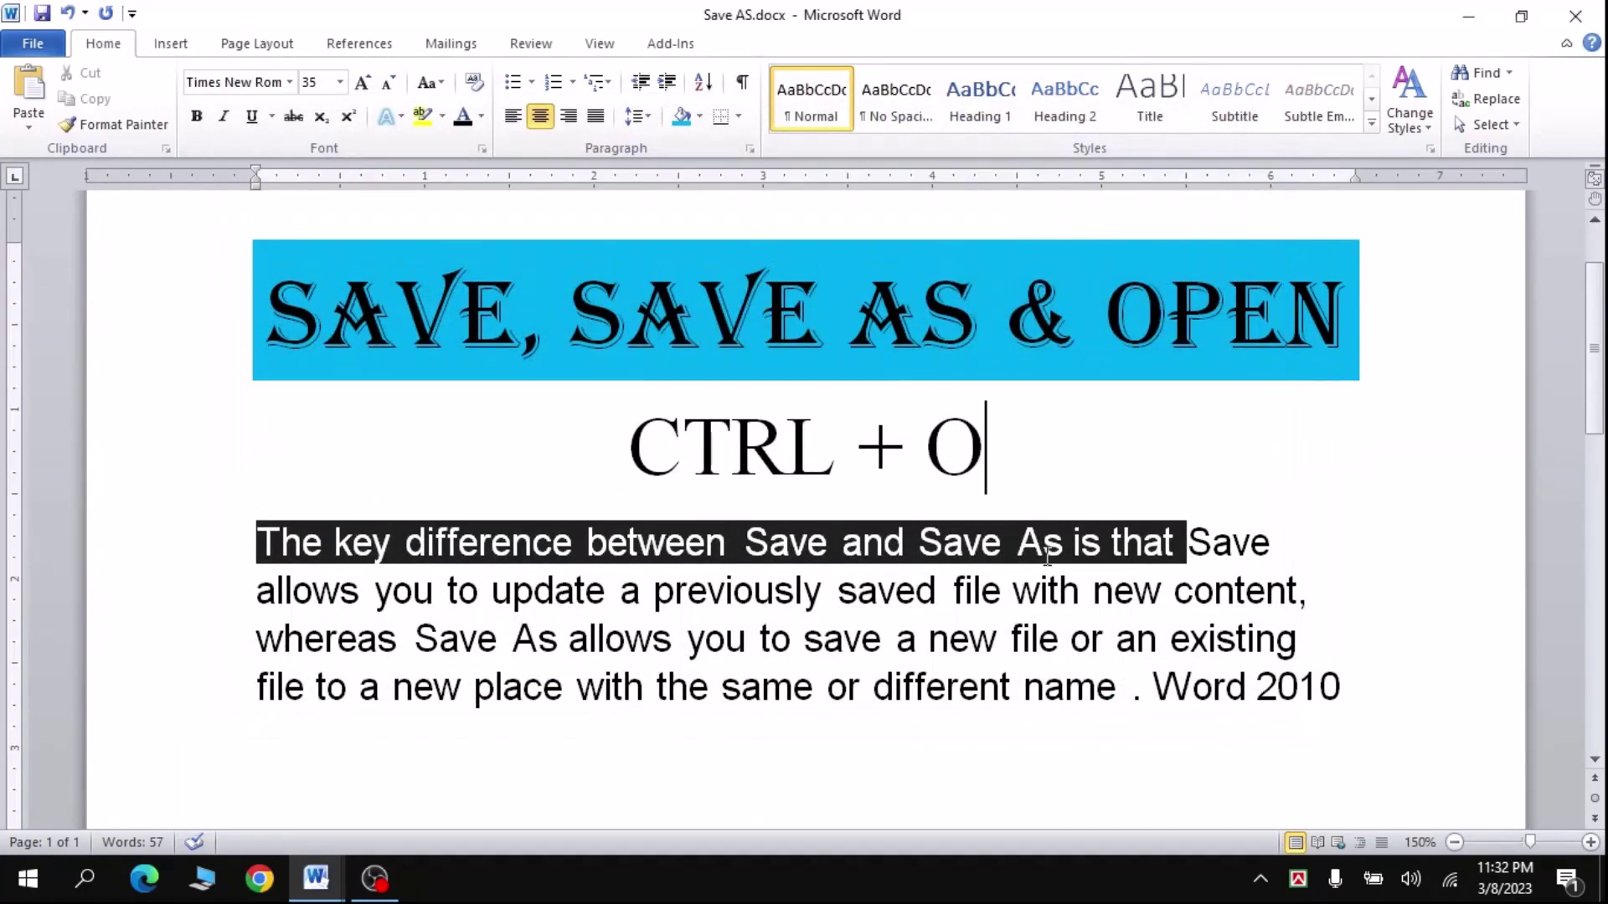